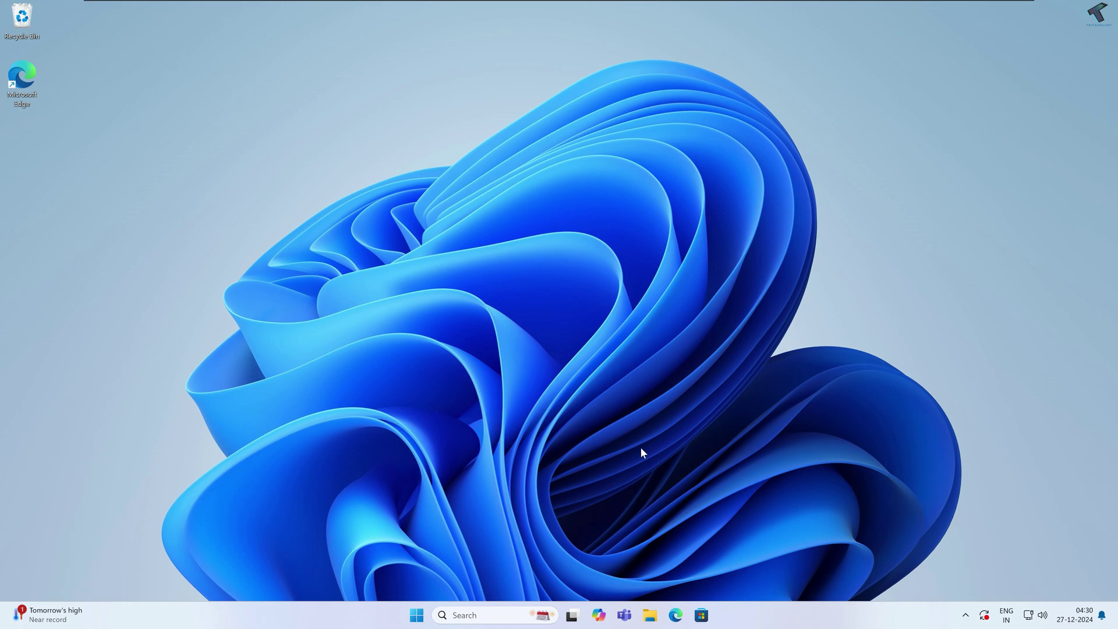
Open the New Volume (E:) drive from This PC.
click(651, 612)
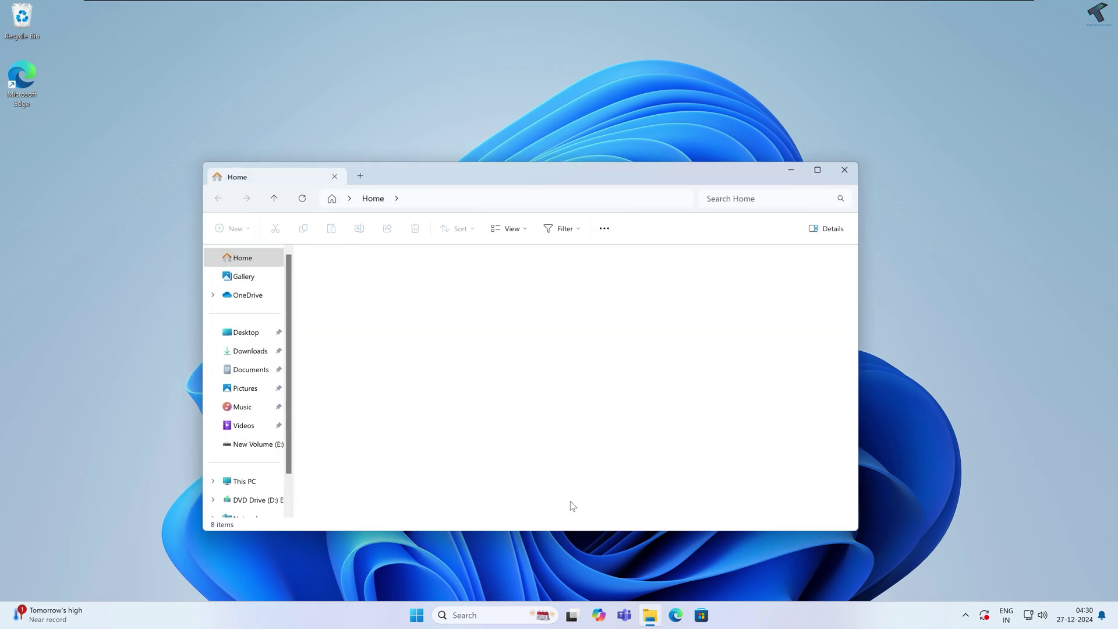
click(244, 481)
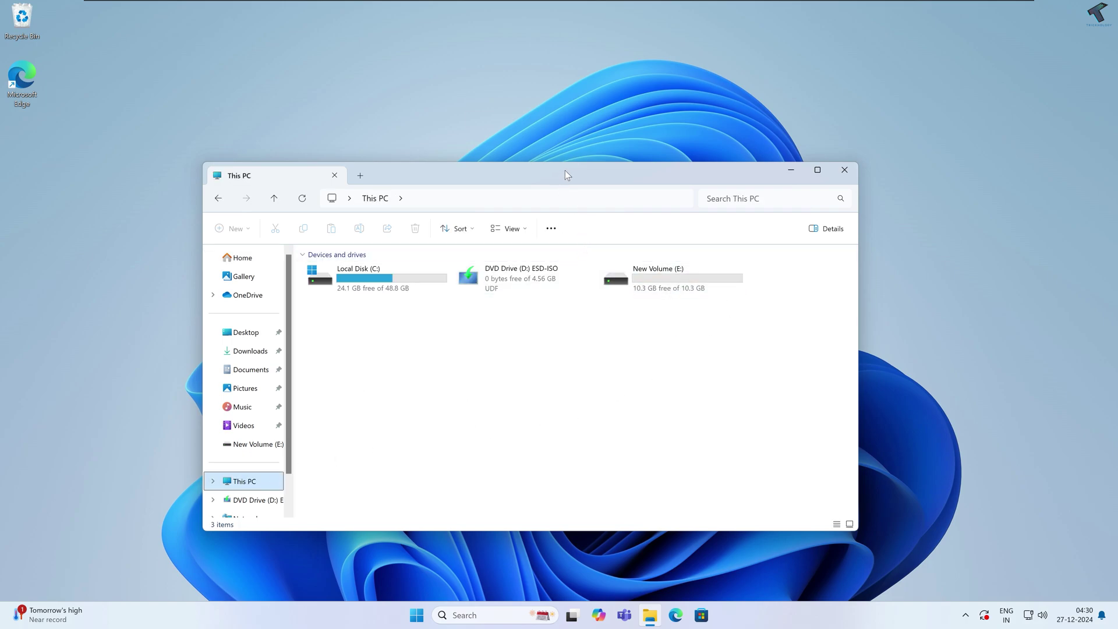
drag(565, 170, 558, 147)
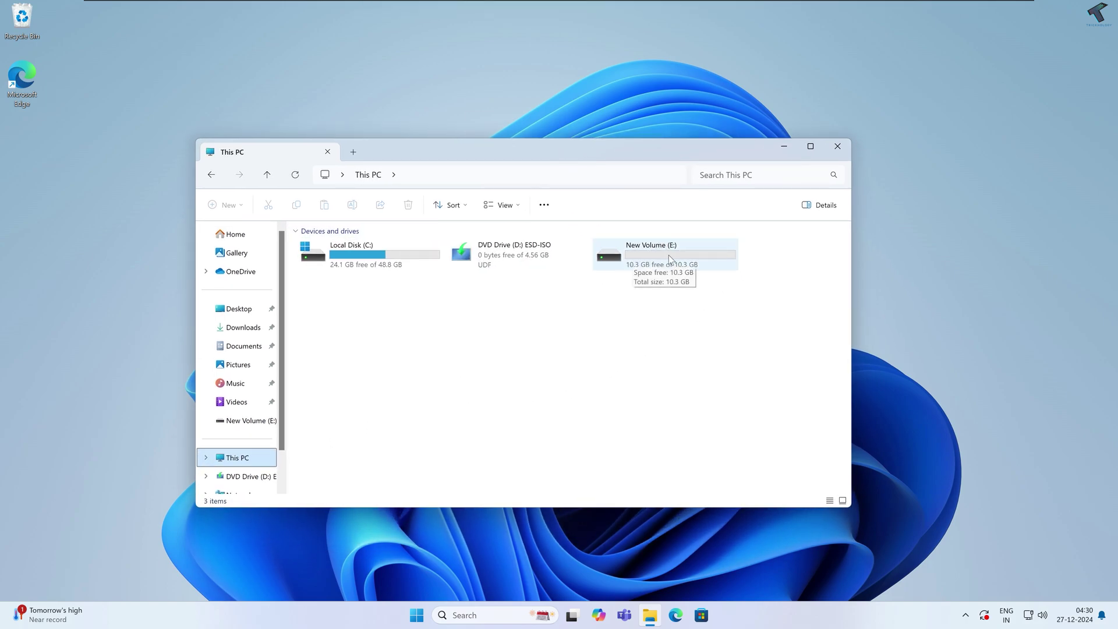
mouse_move(673, 277)
double_click(666, 258)
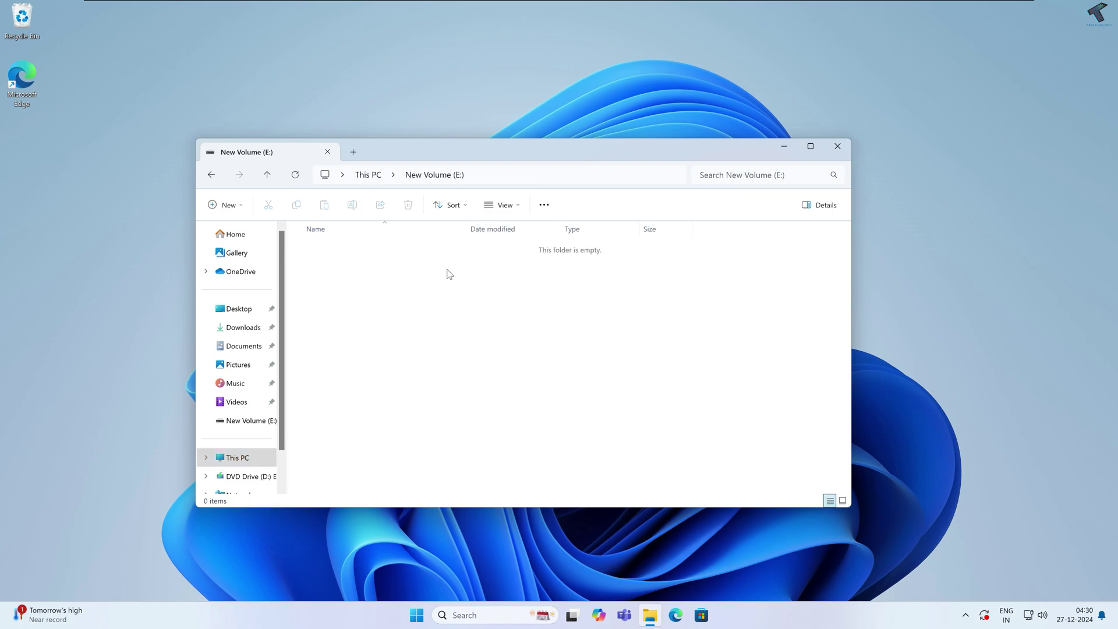
Create a new folder named 'New' on the E: drive.
right_click(408, 267)
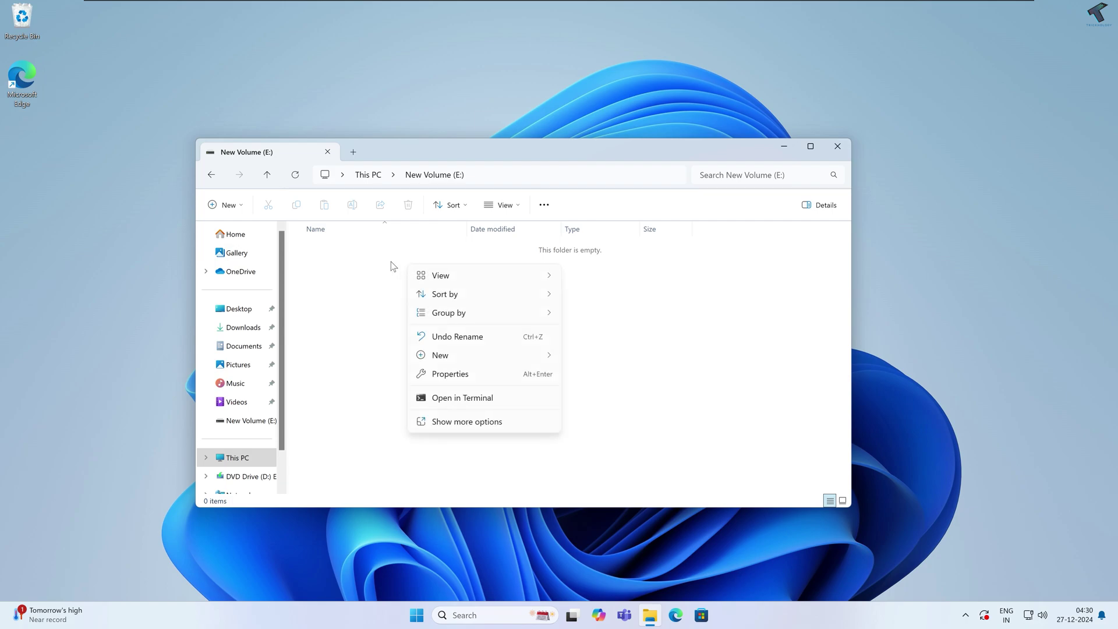
right_click(368, 262)
mouse_move(411, 350)
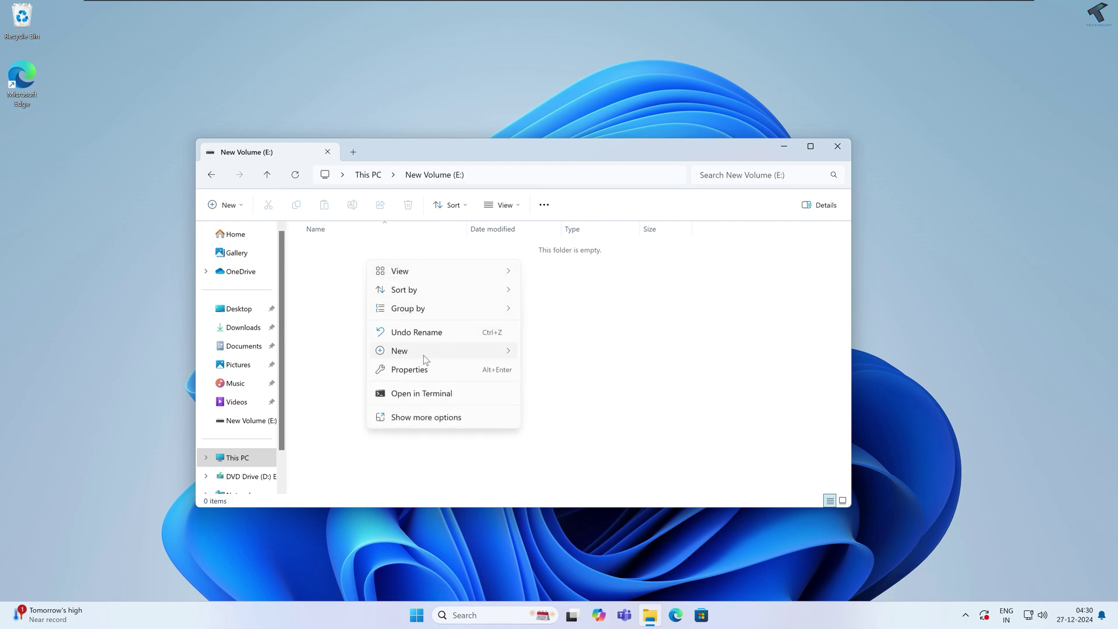
click(552, 352)
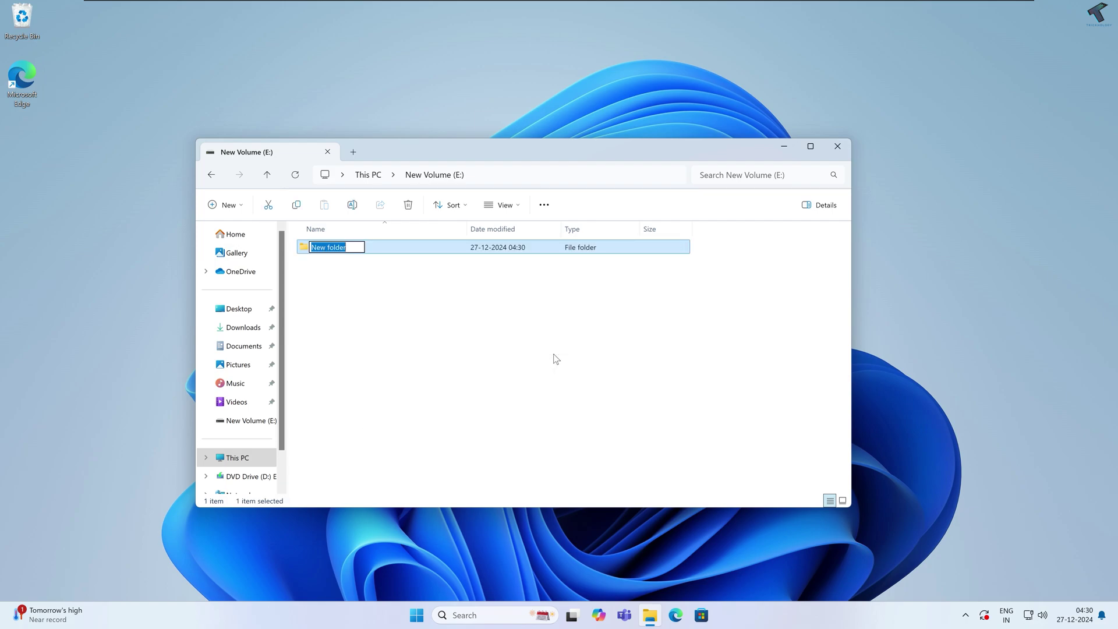
text(New)
click(378, 299)
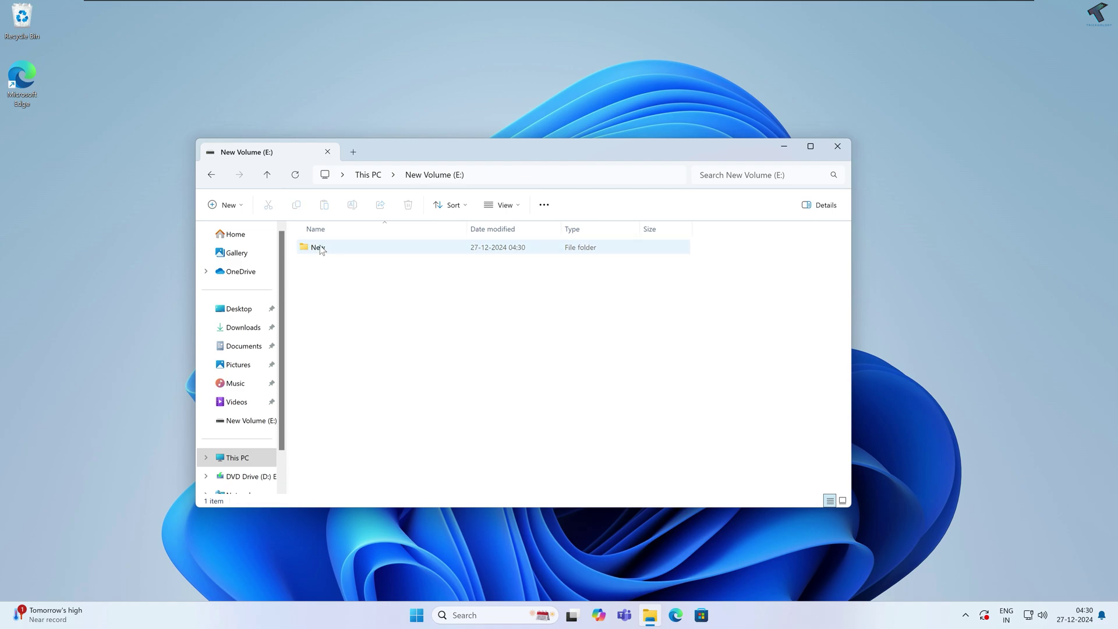
Open Advanced Sharing from the New folder's Properties Sharing tab.
right_click(321, 249)
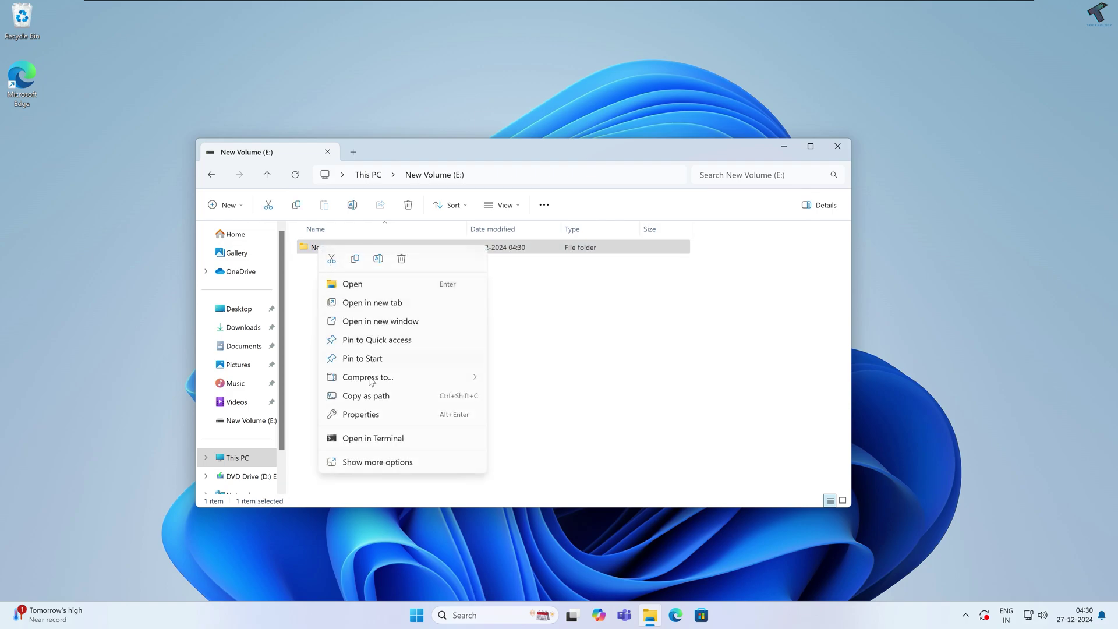
click(384, 415)
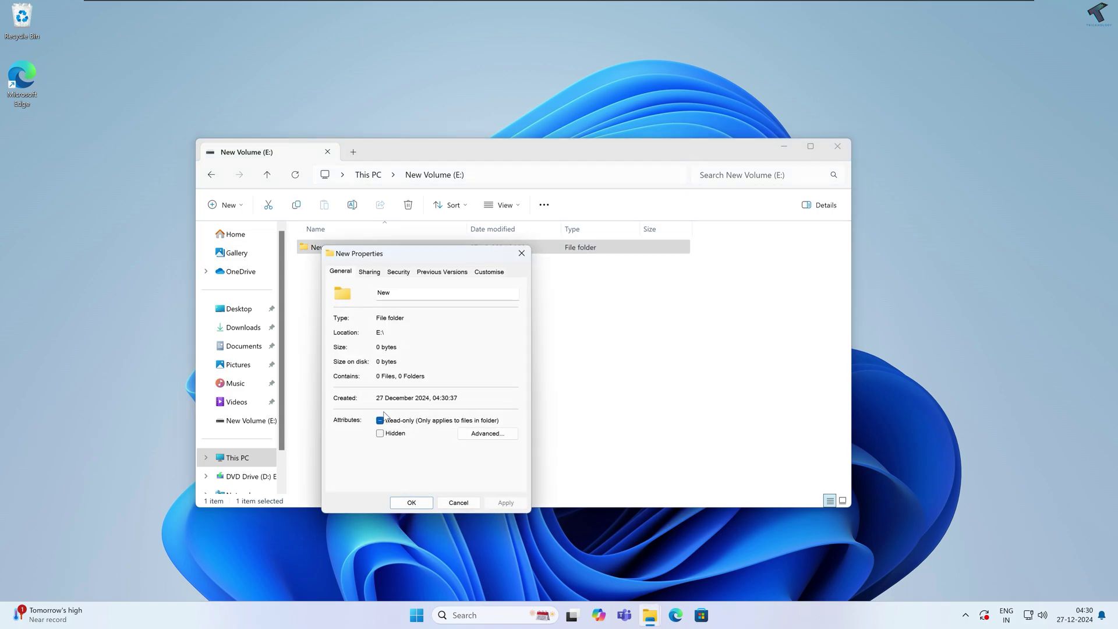
drag(424, 258, 469, 223)
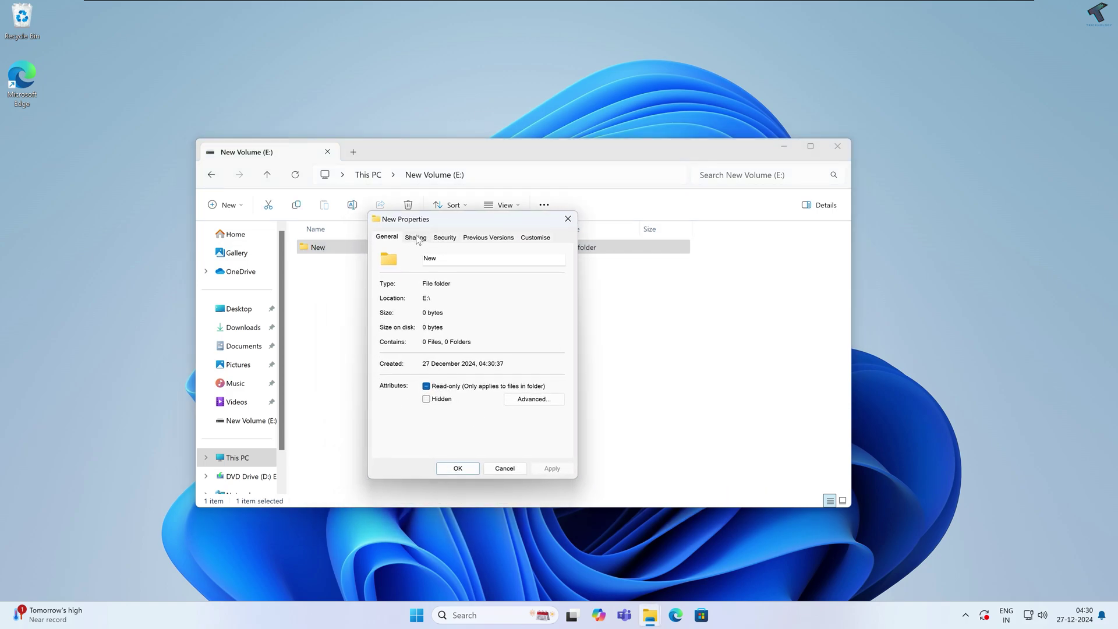
click(415, 237)
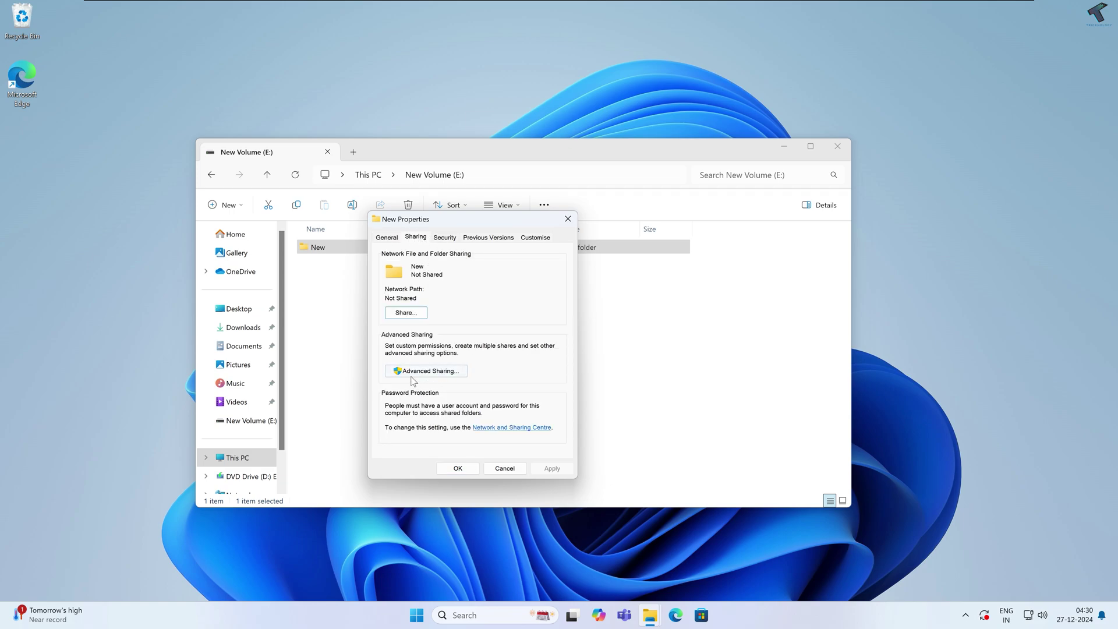
click(426, 373)
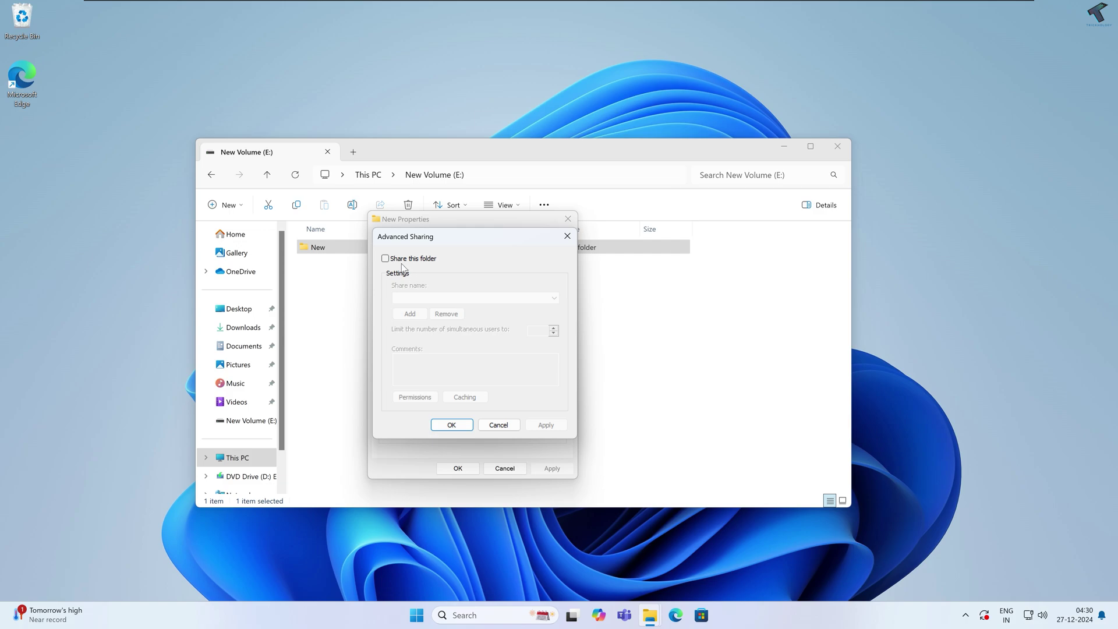
Tick Share this folder and begin editing the share name 'New'.
click(385, 258)
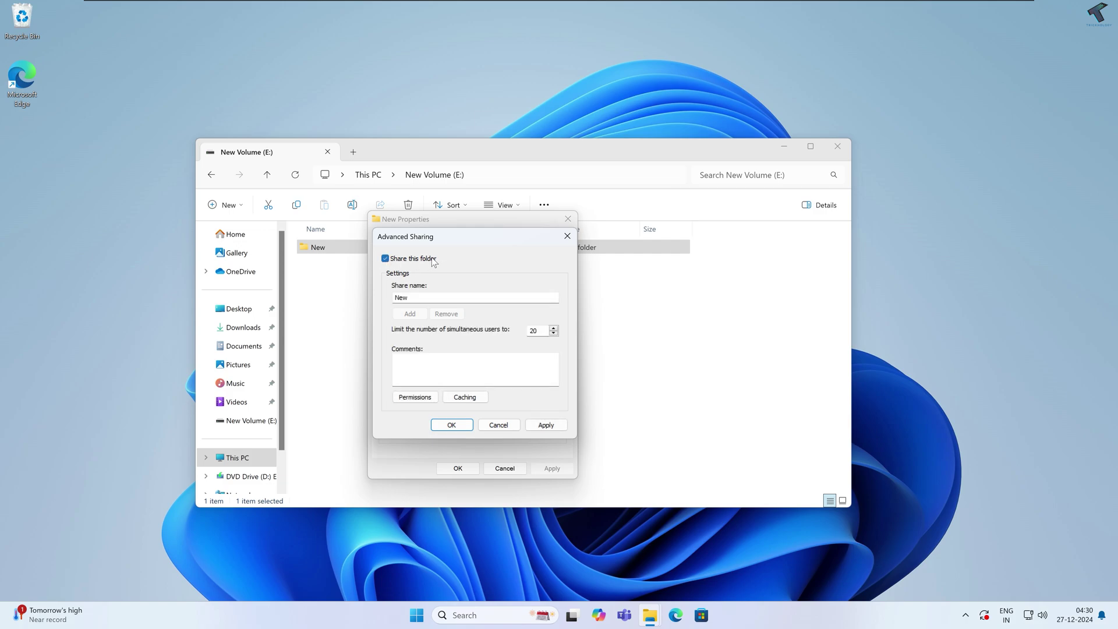
click(428, 298)
key(ctrl+a)
key(End)
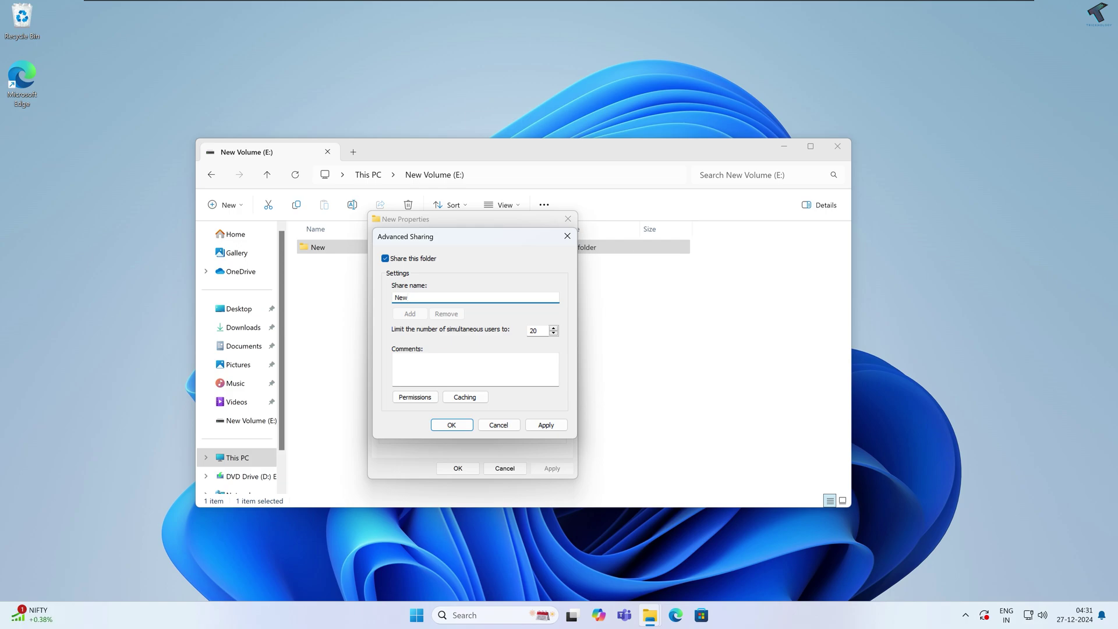
text(s)
key(shift+Left)
Finish the share name as New$ and allow Everyone Full Control in share permissions.
text($)
click(415, 396)
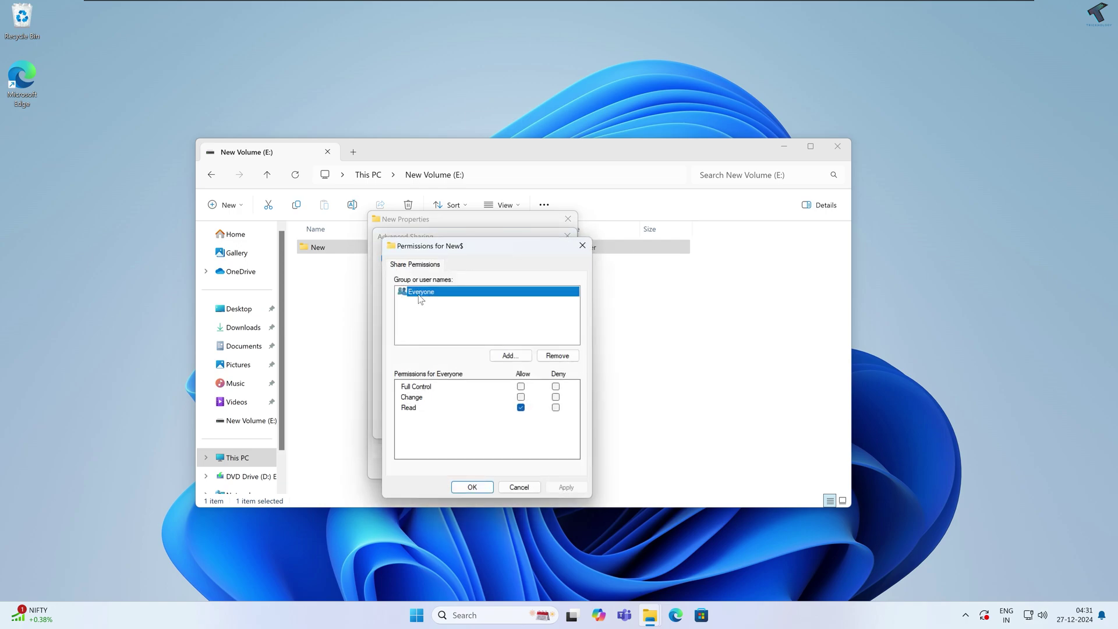
click(520, 388)
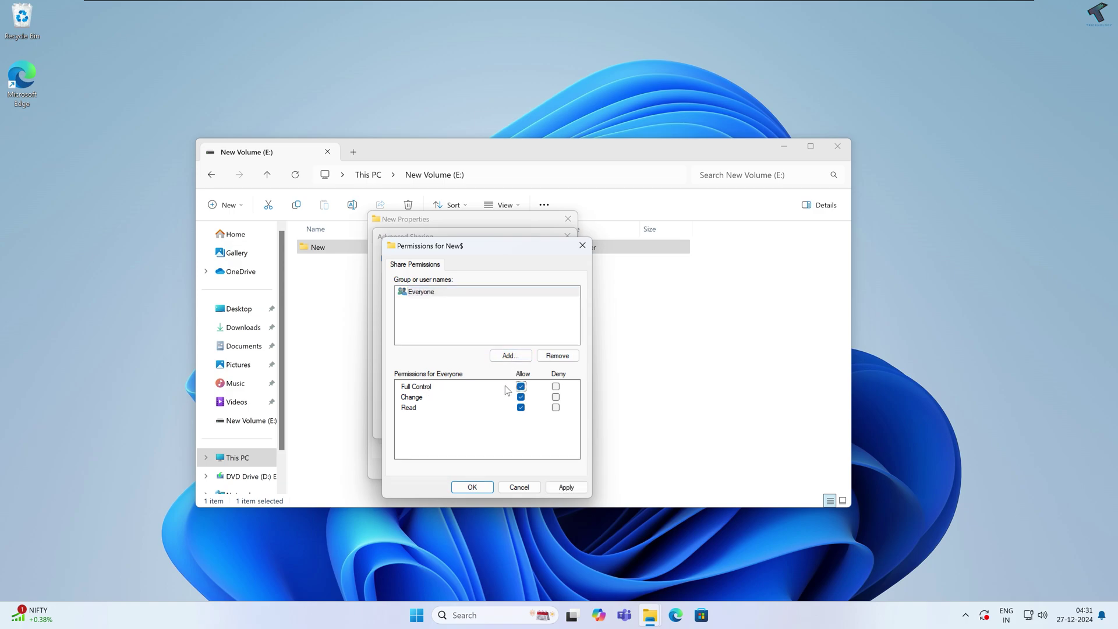
click(571, 488)
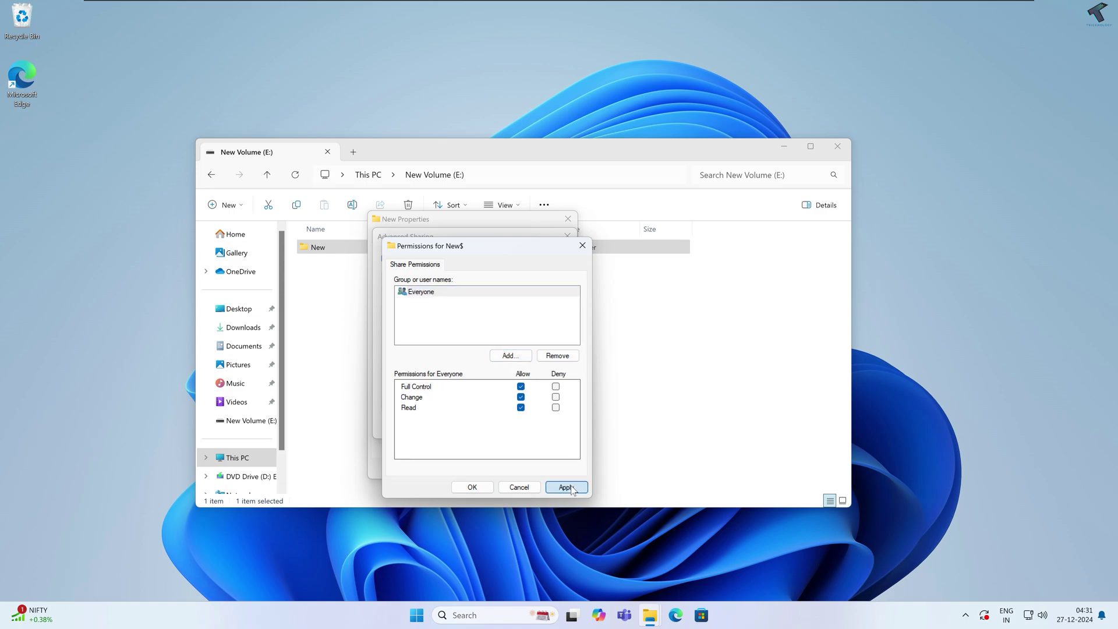
click(486, 490)
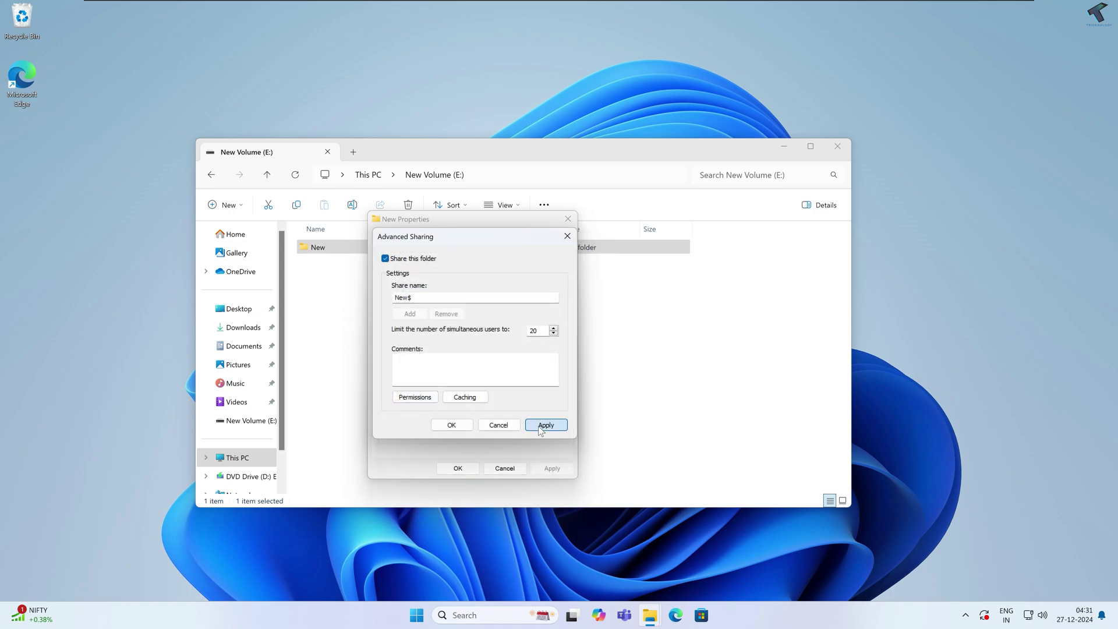
Apply the Advanced Sharing settings and close the New folder's Properties.
click(543, 425)
click(452, 425)
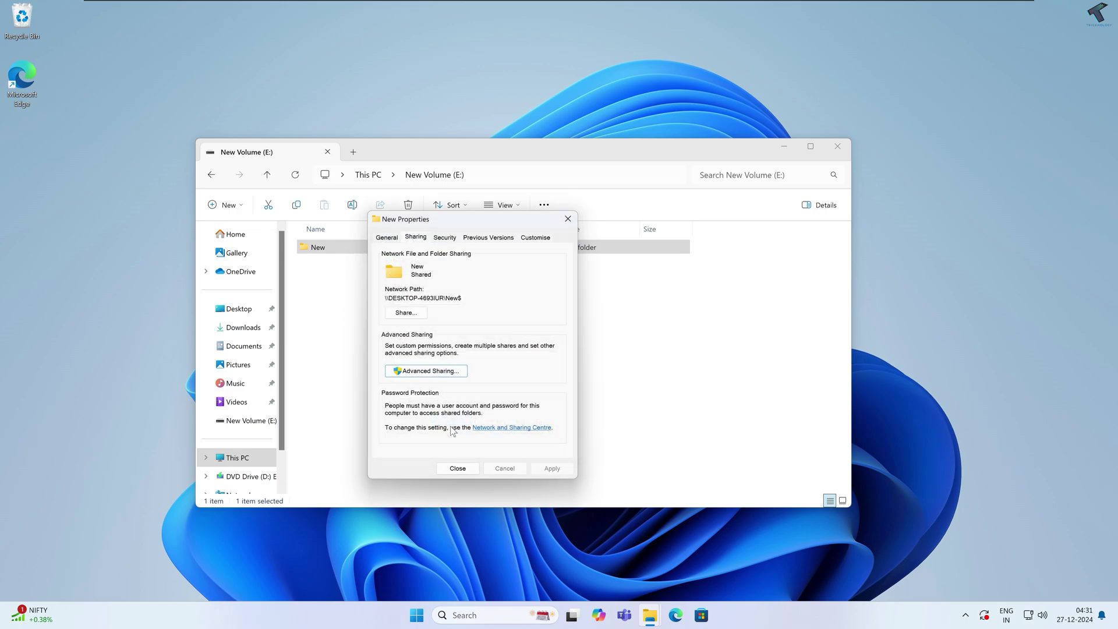
click(457, 469)
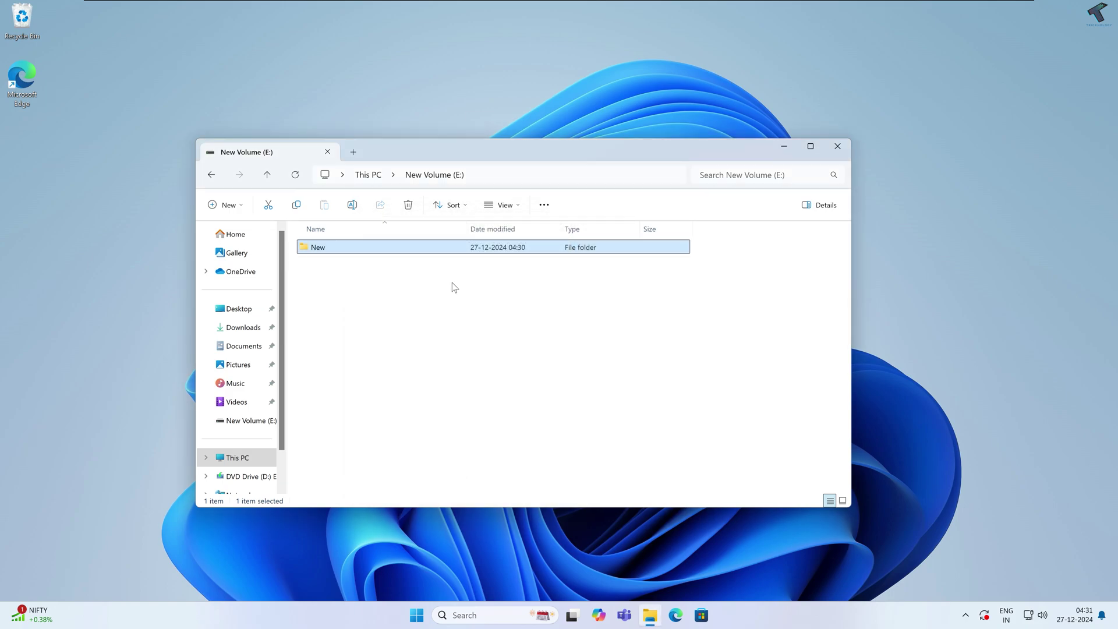
Create a text document named 'new' inside the New folder, then return to E:.
double_click(351, 251)
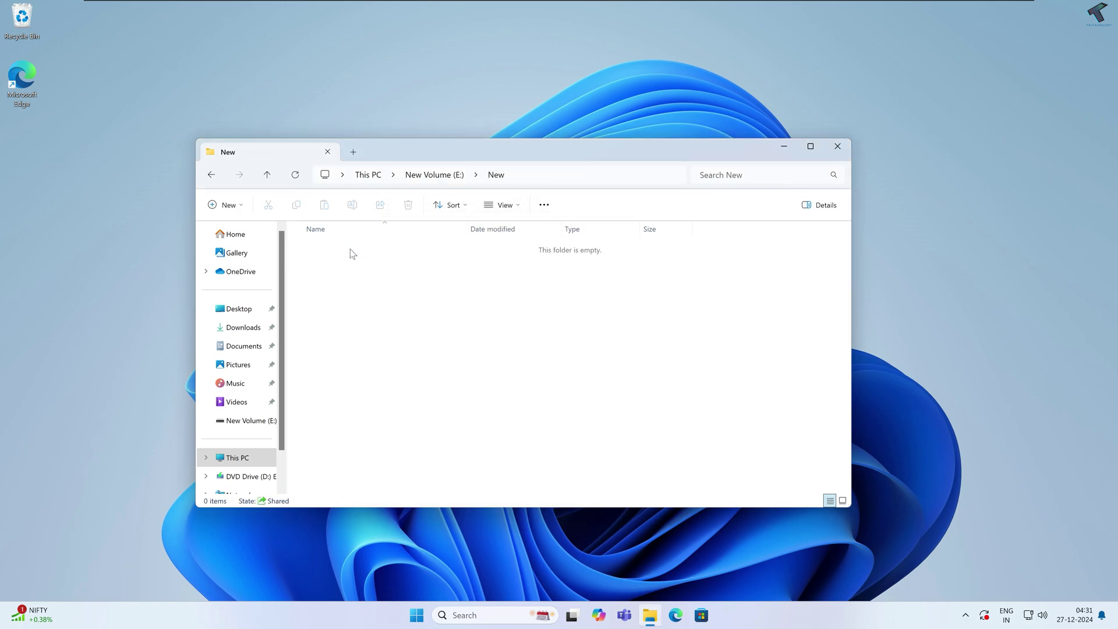
right_click(373, 272)
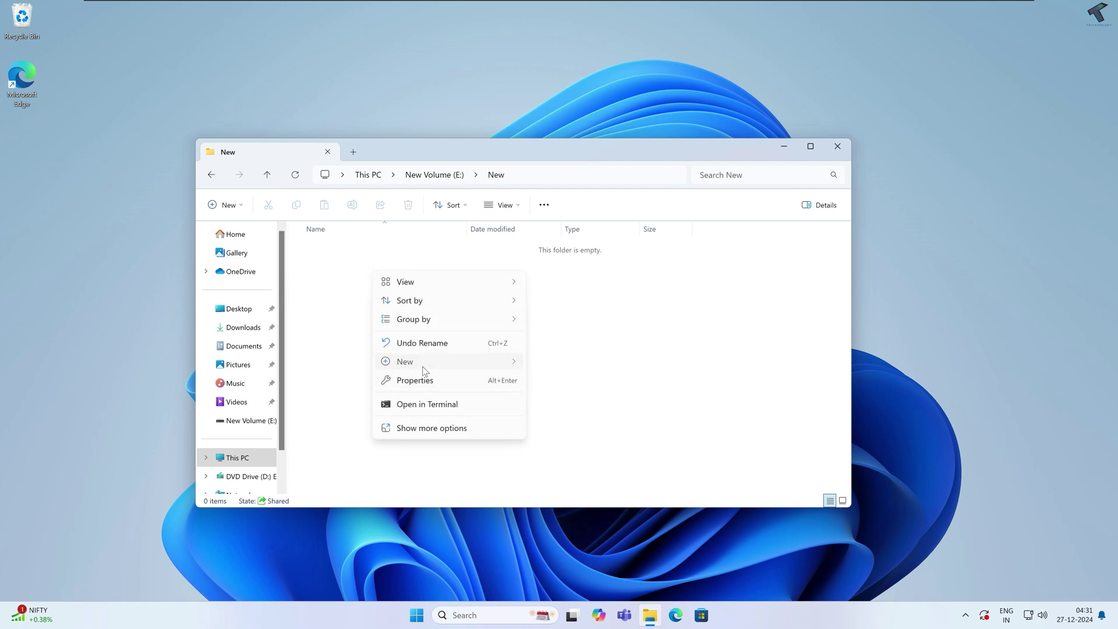
mouse_move(405, 361)
click(552, 416)
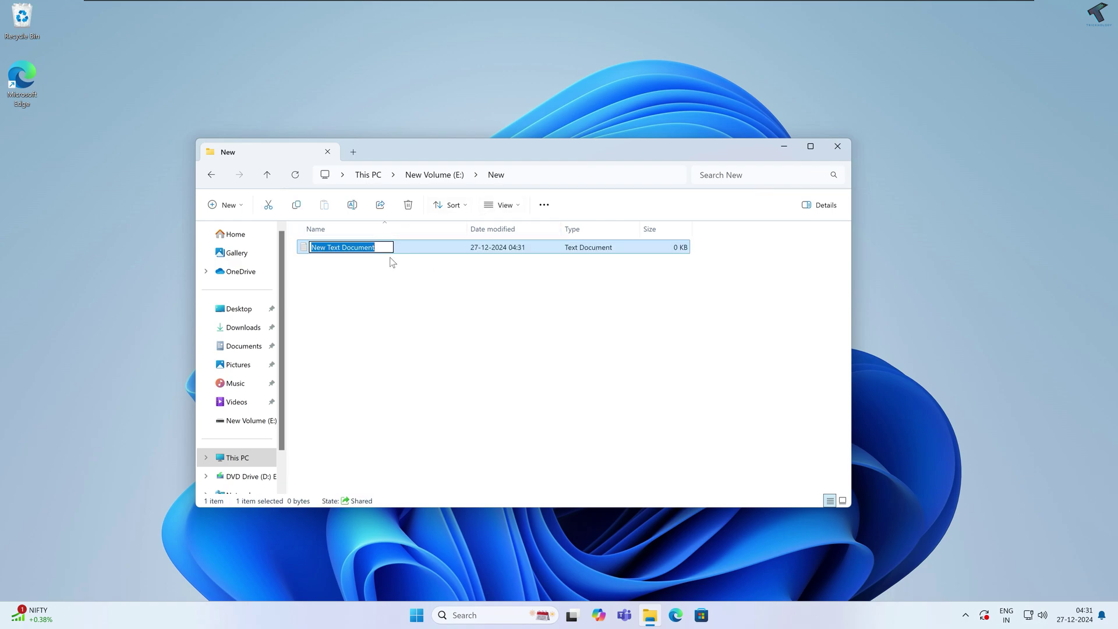
text(new)
key(Return)
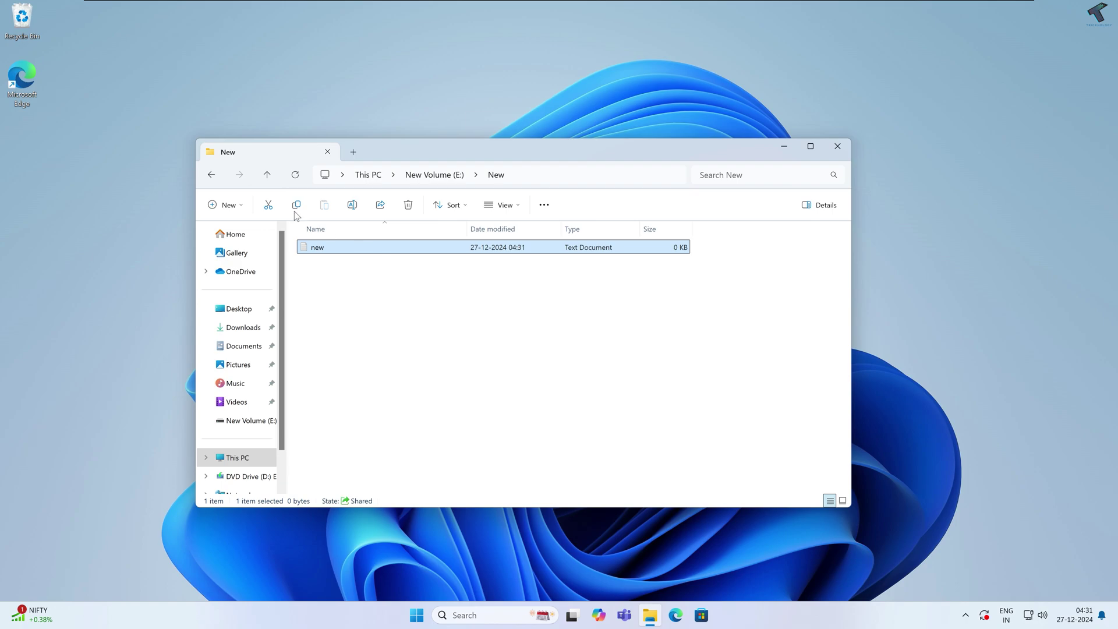
click(210, 175)
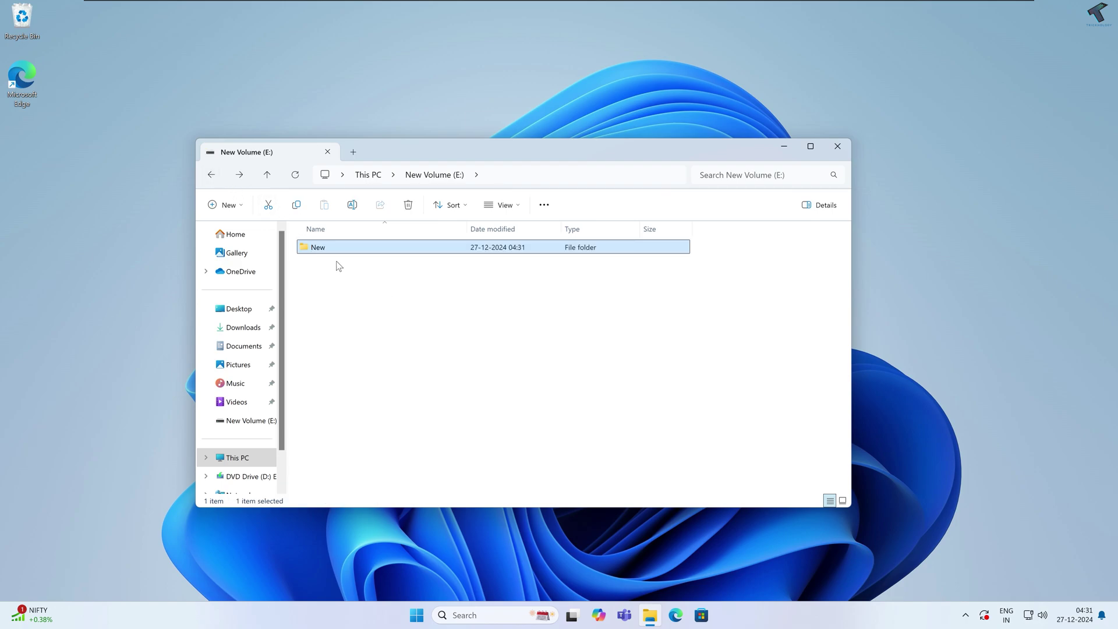
Launch Command Prompt by searching 'cmd' in the Start menu.
mouse_move(319, 247)
click(916, 402)
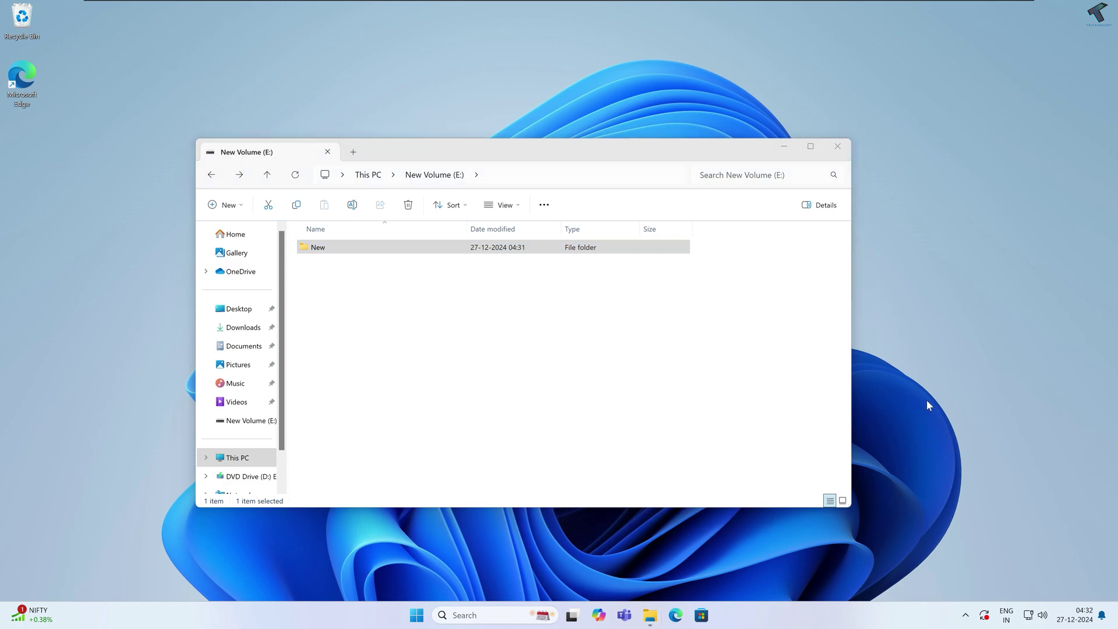
click(417, 613)
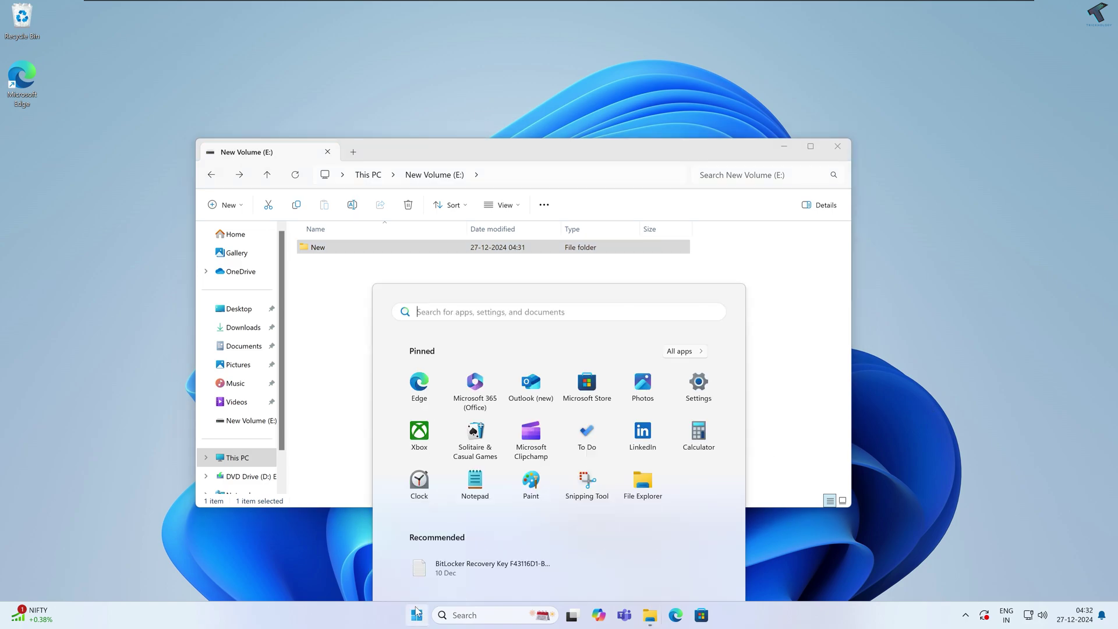
text(cmd)
key(Return)
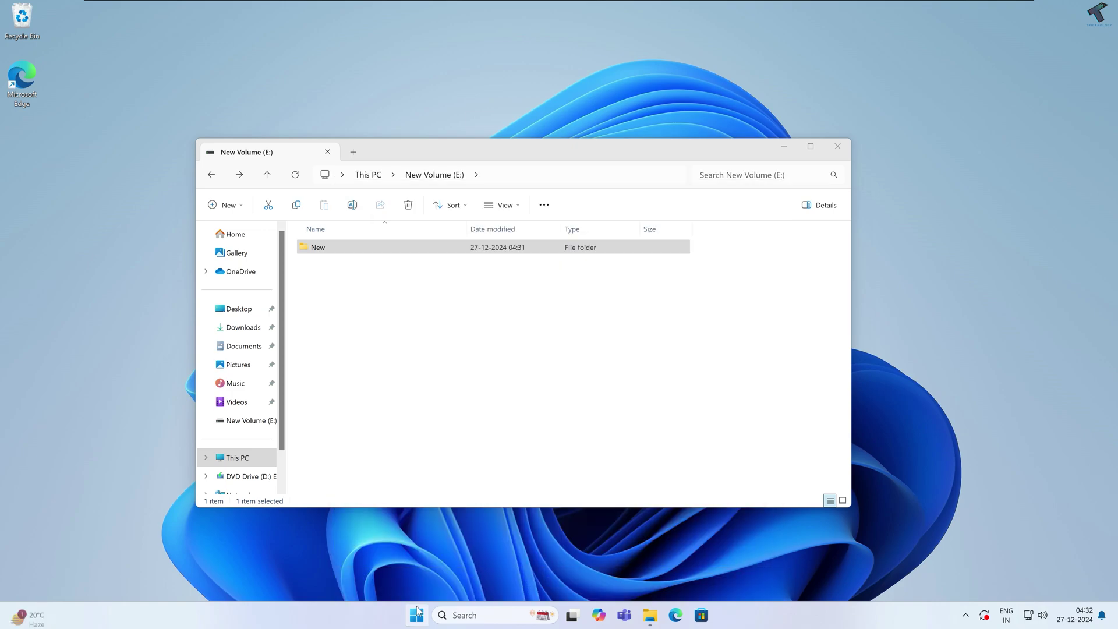
Run ipconfig and highlight the IPv4 address 192.168.0.174.
text(ipco)
key(BackSpace)
key(BackSpace)
key(BackSpace)
text(pconfig)
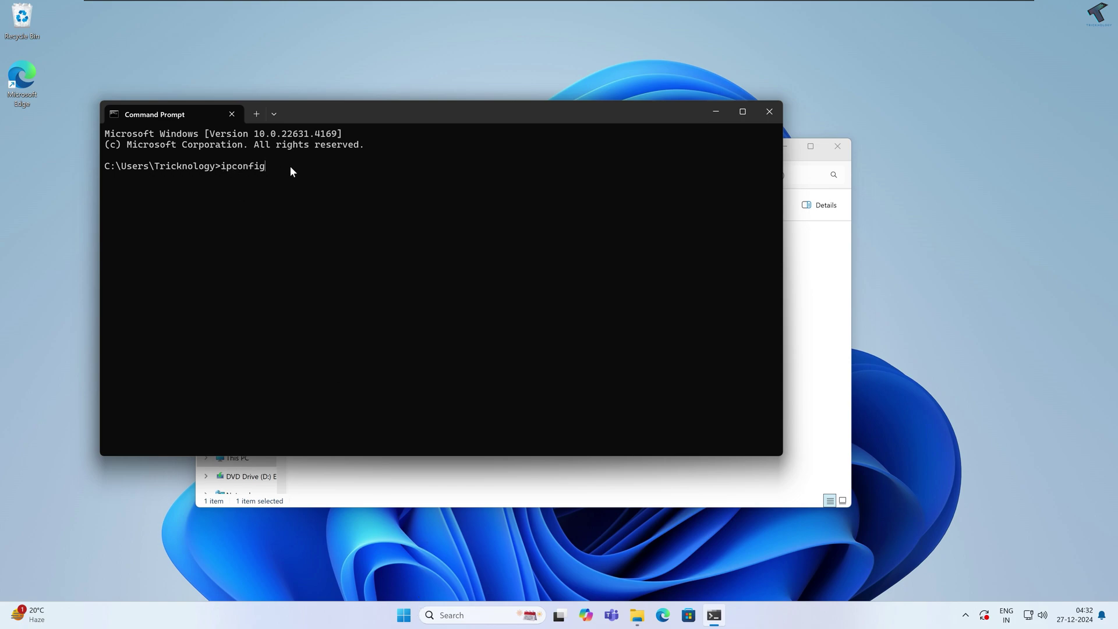
key(Return)
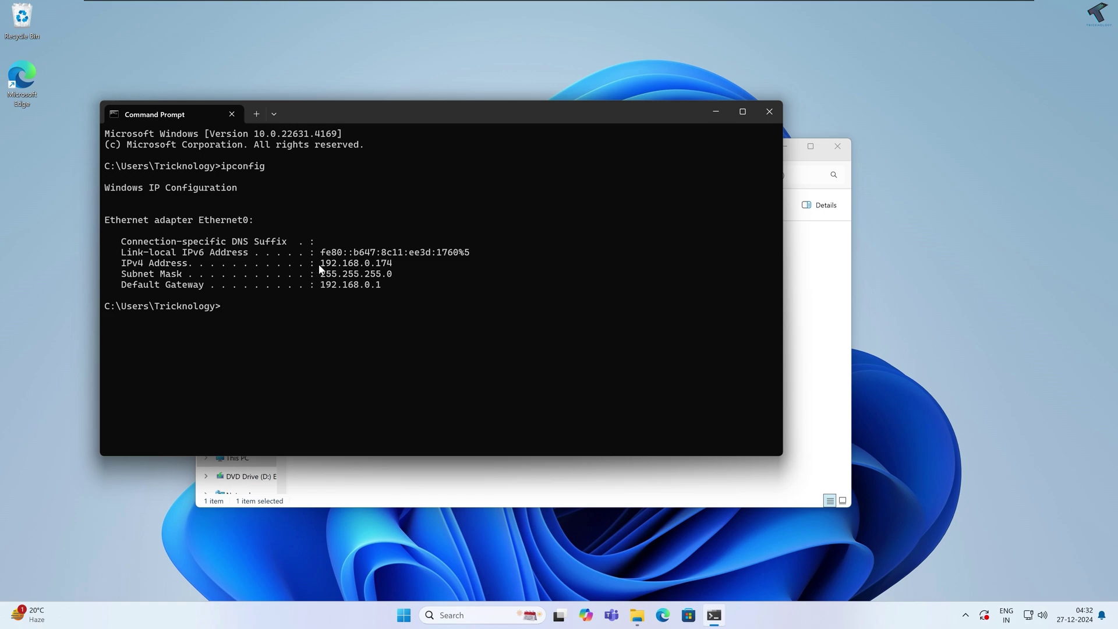
drag(320, 265, 389, 270)
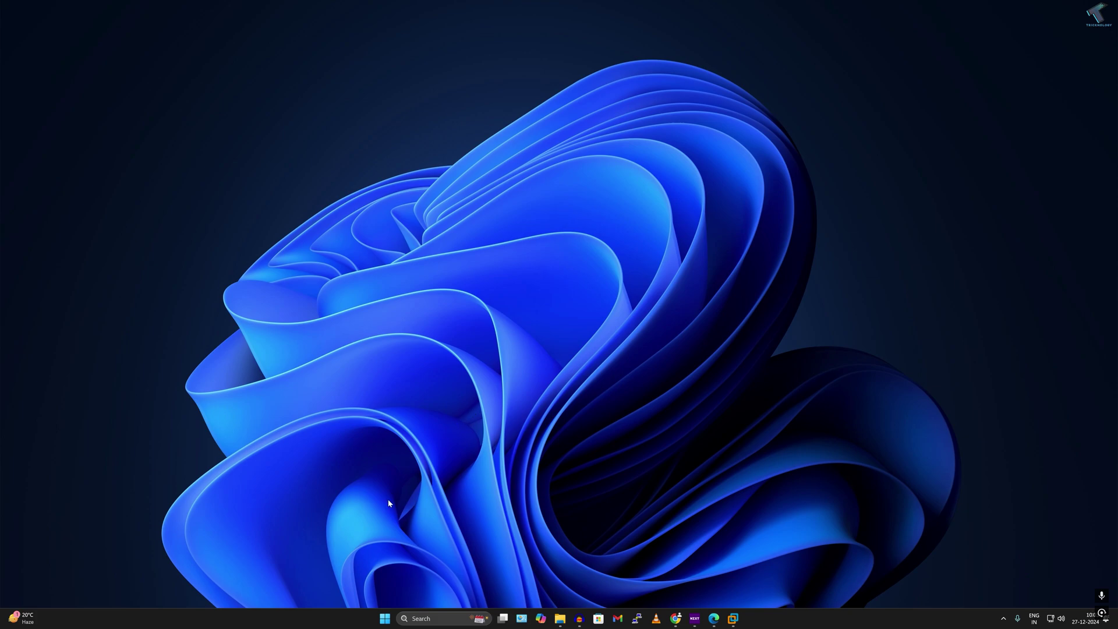
On the second PC, open \\192.168.0.174 through the Run dialog.
click(383, 620)
text(run)
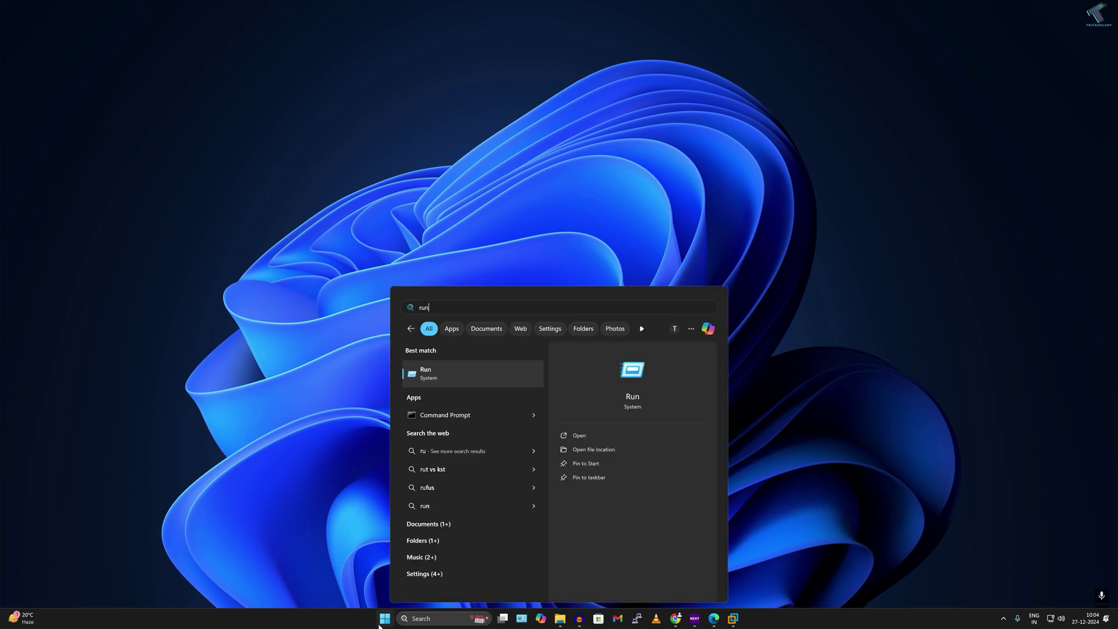
key(Return)
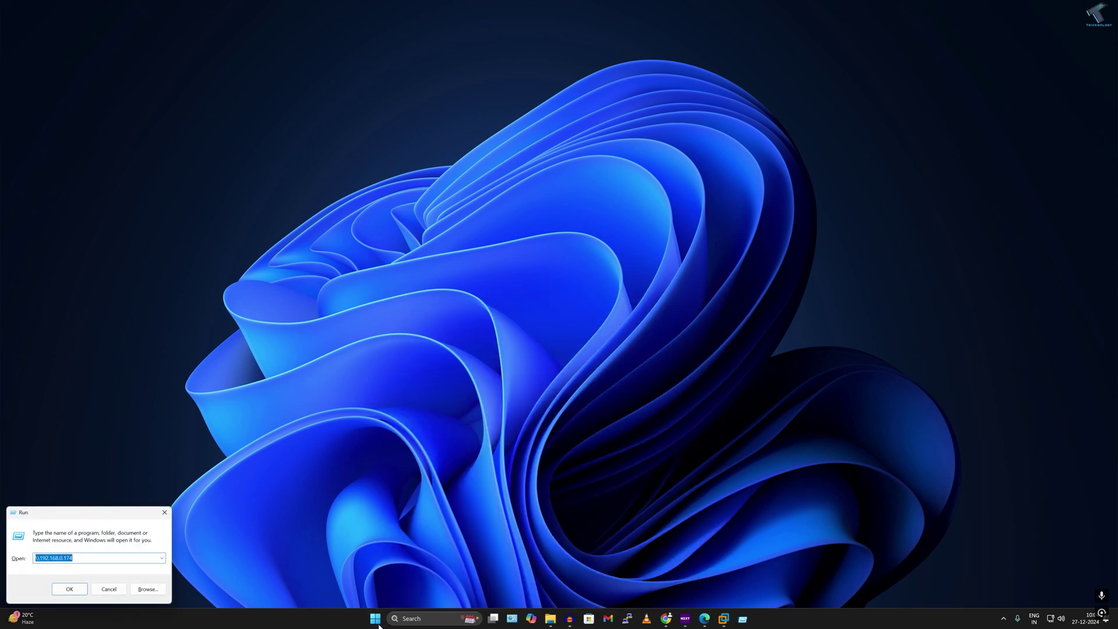
drag(101, 511, 534, 283)
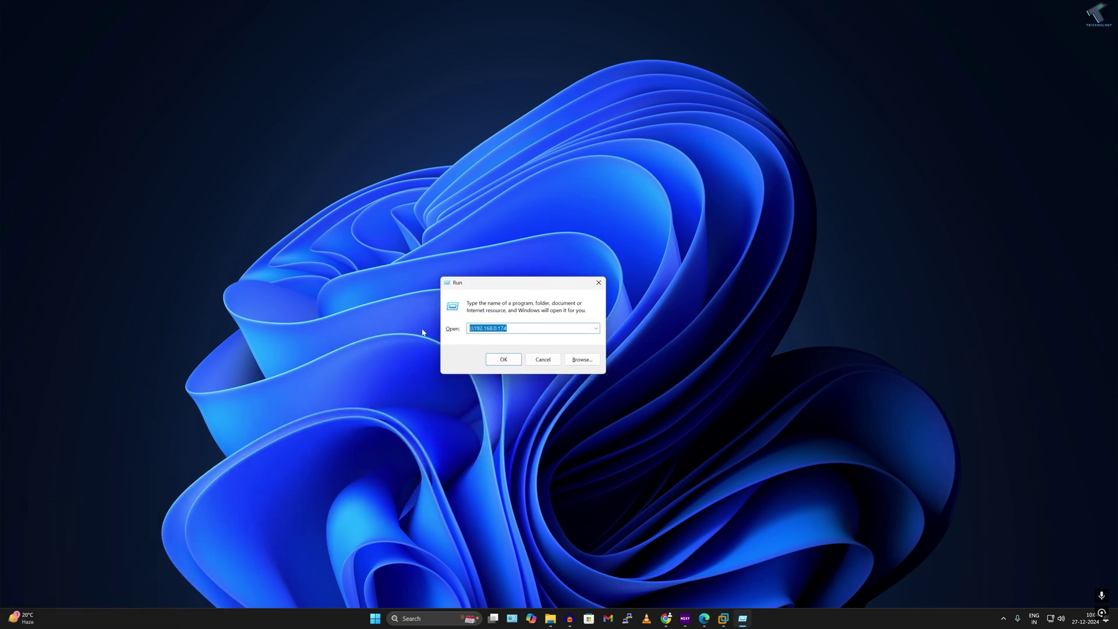
text(\\19)
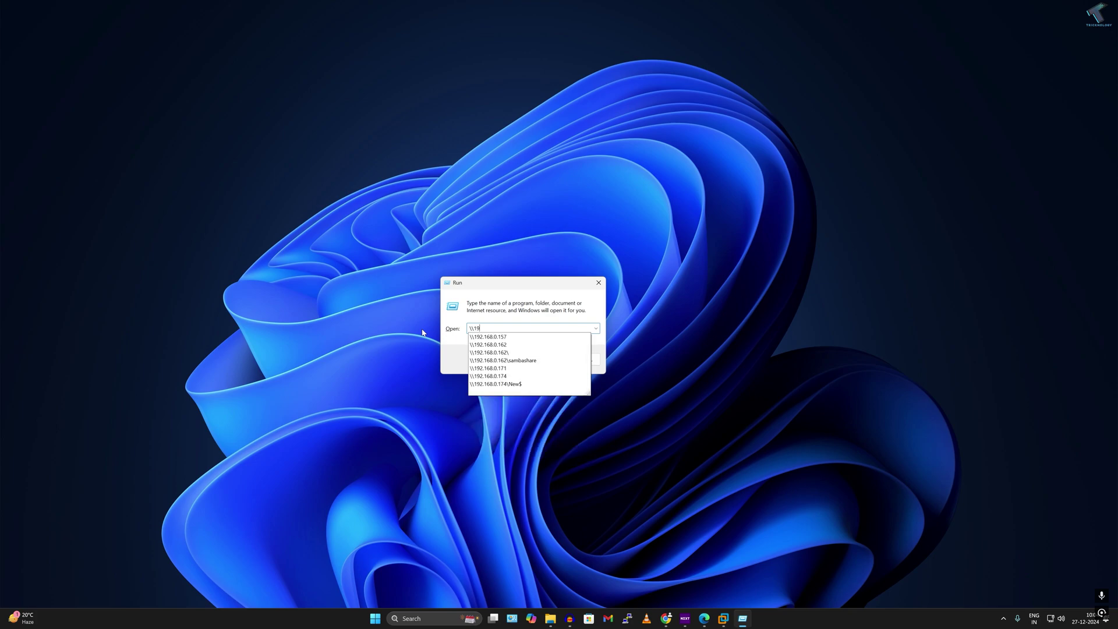
text(2.168.0.1)
text(7)
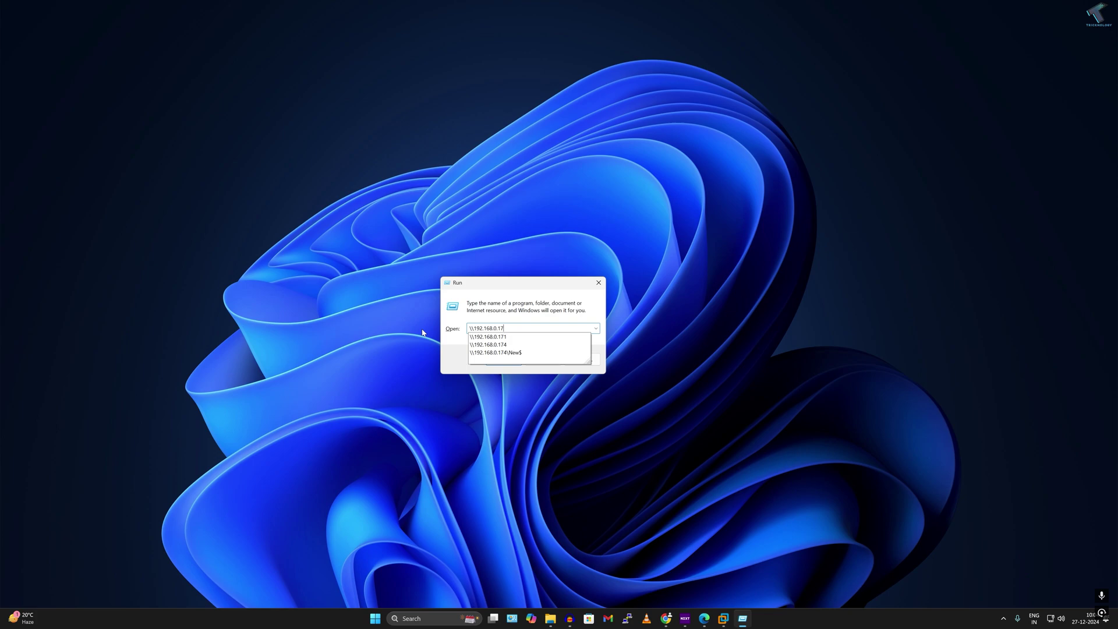
text(4)
click(506, 306)
click(503, 364)
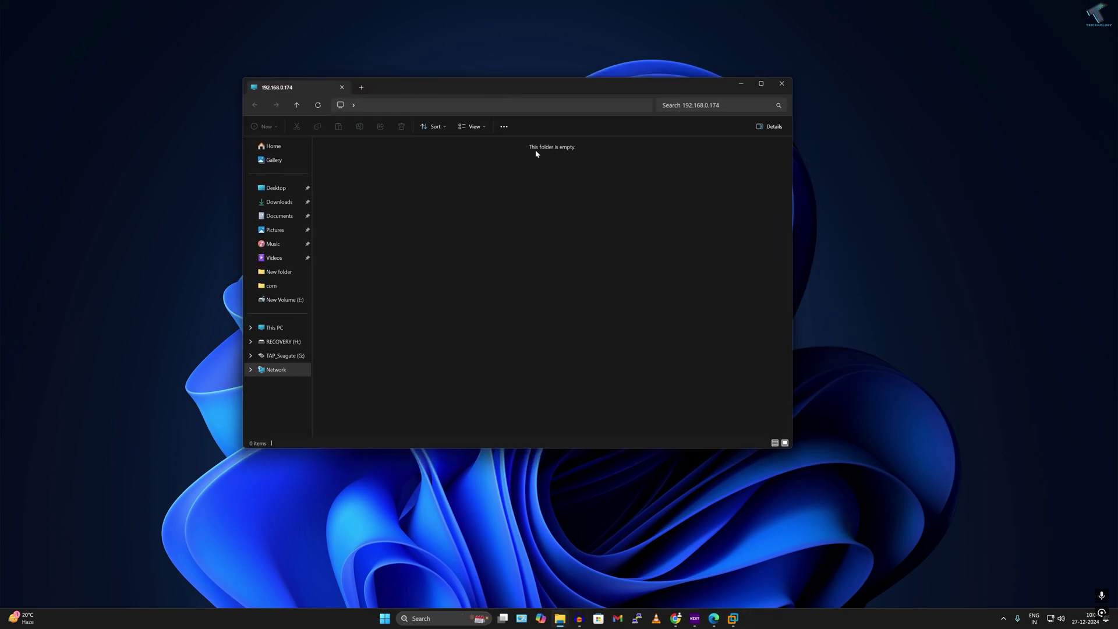
drag(556, 91, 572, 101)
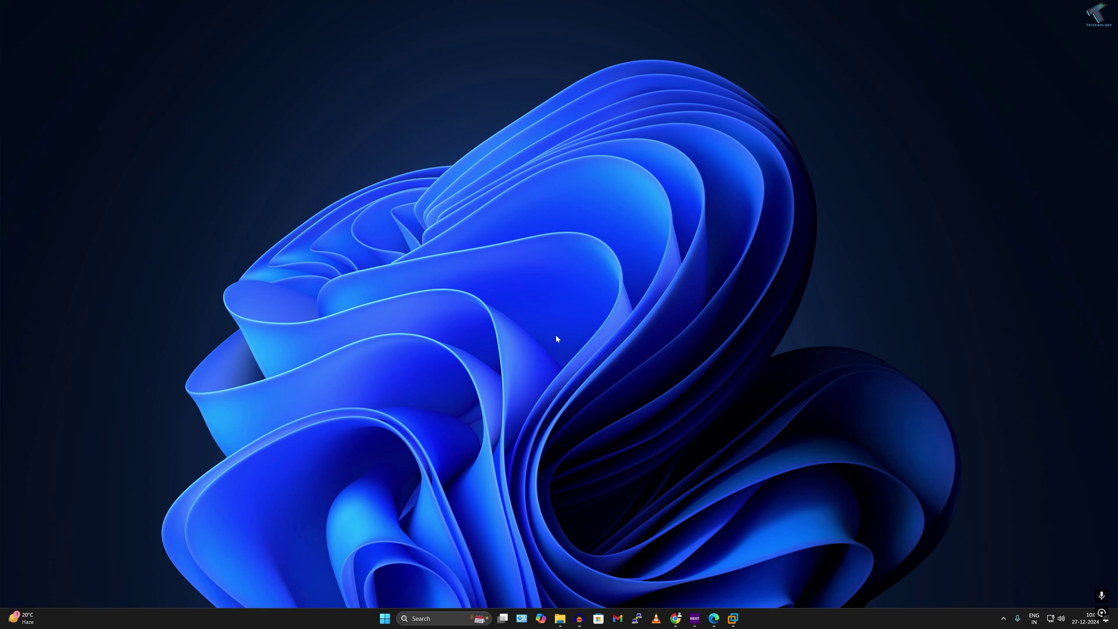
Open the hidden share \\192.168.0.174\New$ from the Run dialog (Win+R).
key(super+r)
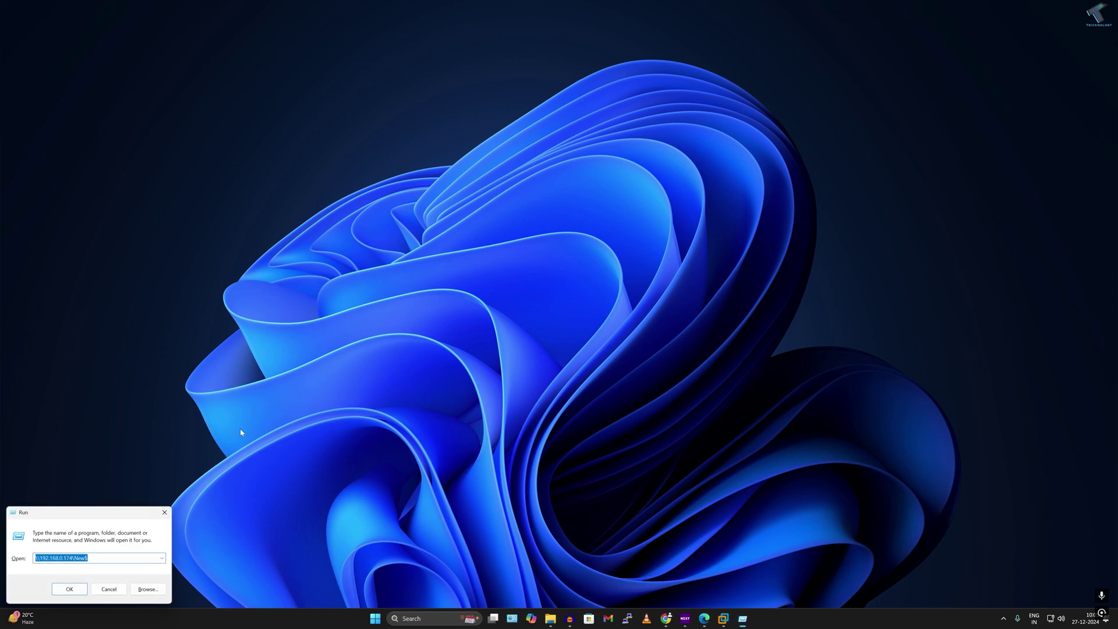
drag(119, 510, 574, 258)
key(End)
drag(527, 303, 582, 300)
key(BackSpace)
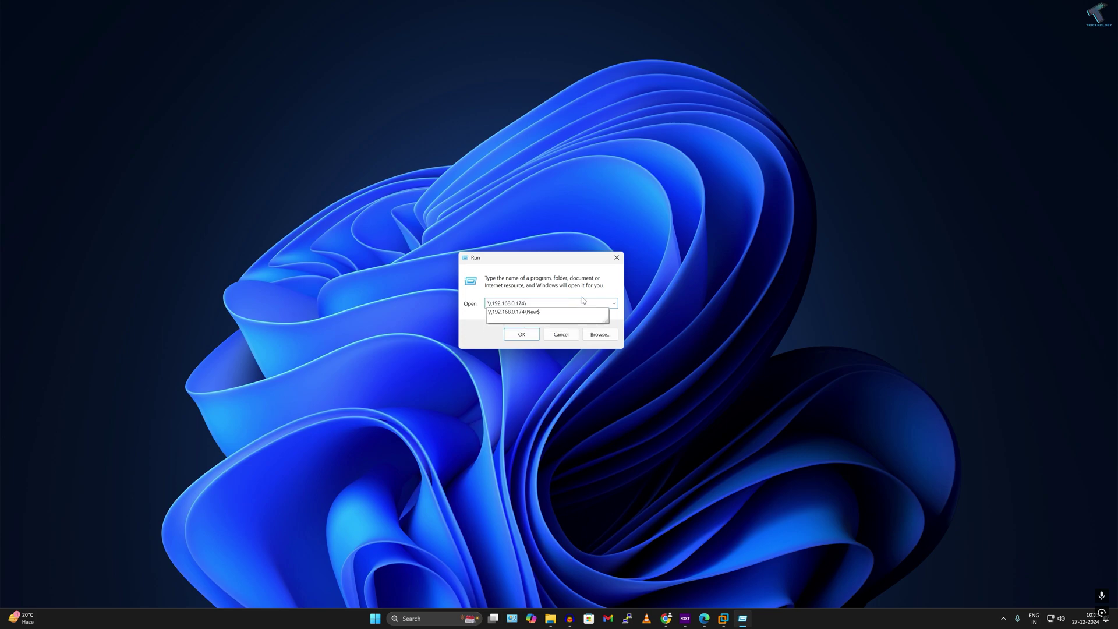
text(New)
text($)
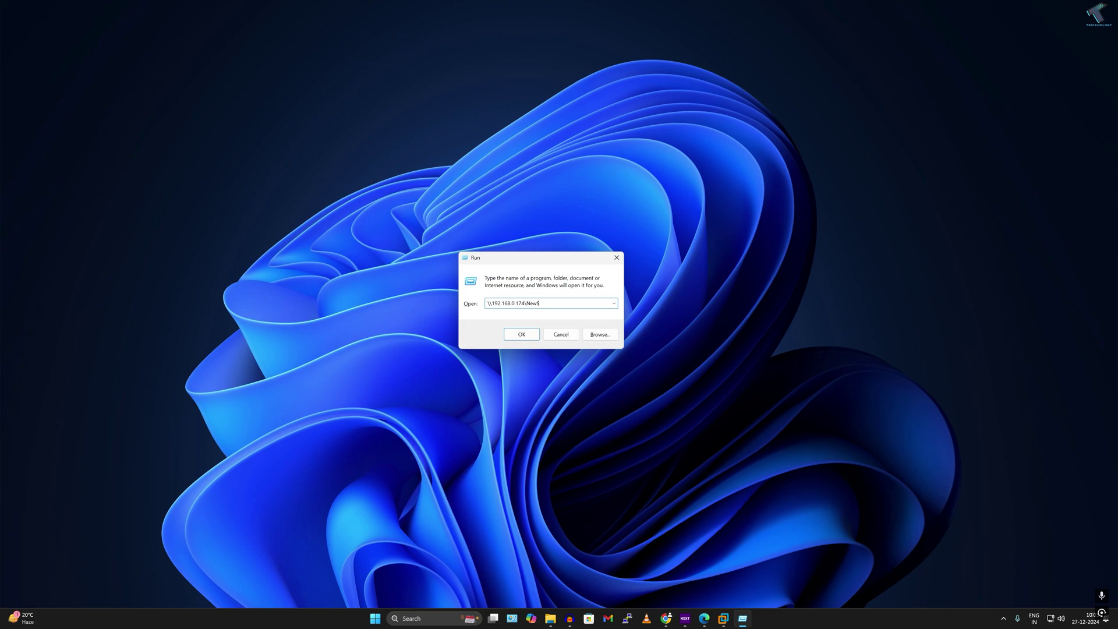
key(Return)
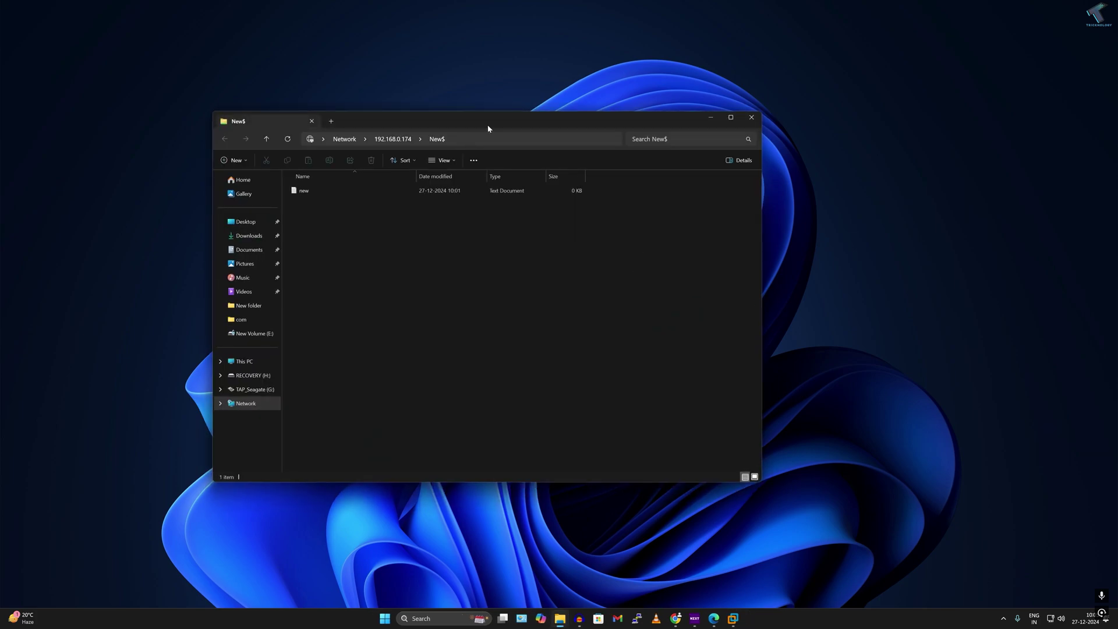
Create a folder named 'Tricknololgy' in the New$ share and open it.
drag(488, 128, 585, 116)
click(464, 182)
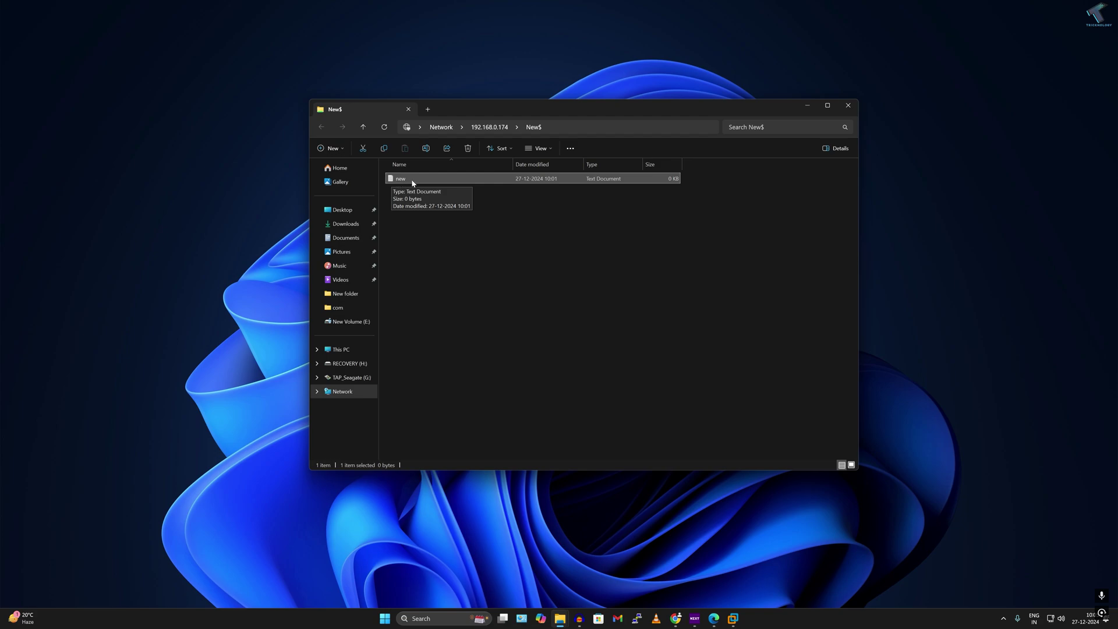
mouse_move(410, 178)
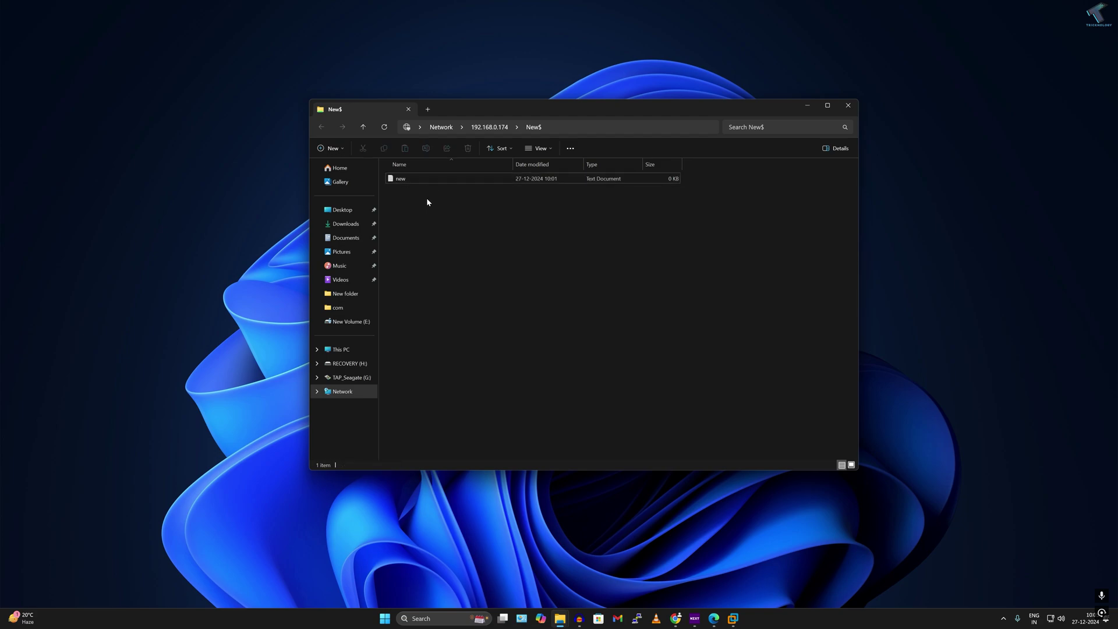
right_click(426, 199)
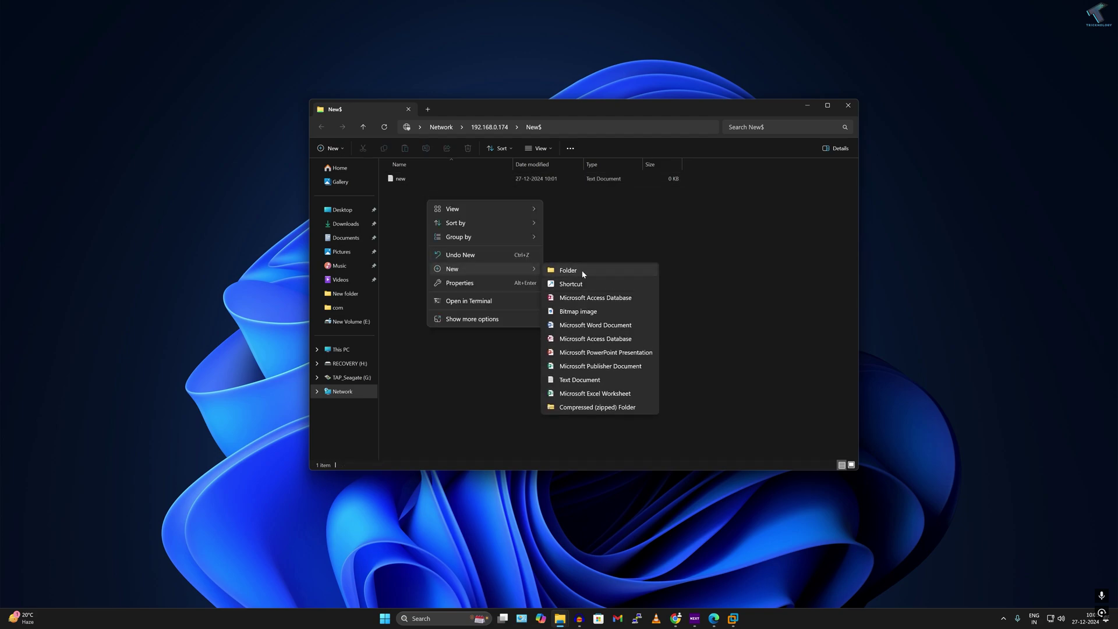
mouse_move(452, 268)
click(577, 269)
text(Tricknololgy)
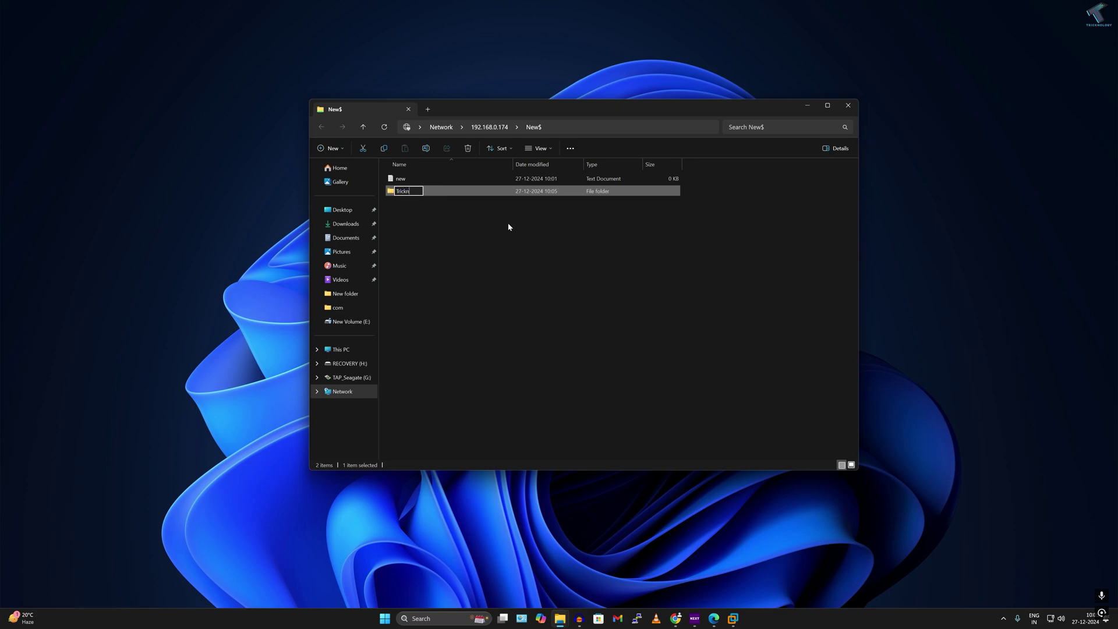
key(Return)
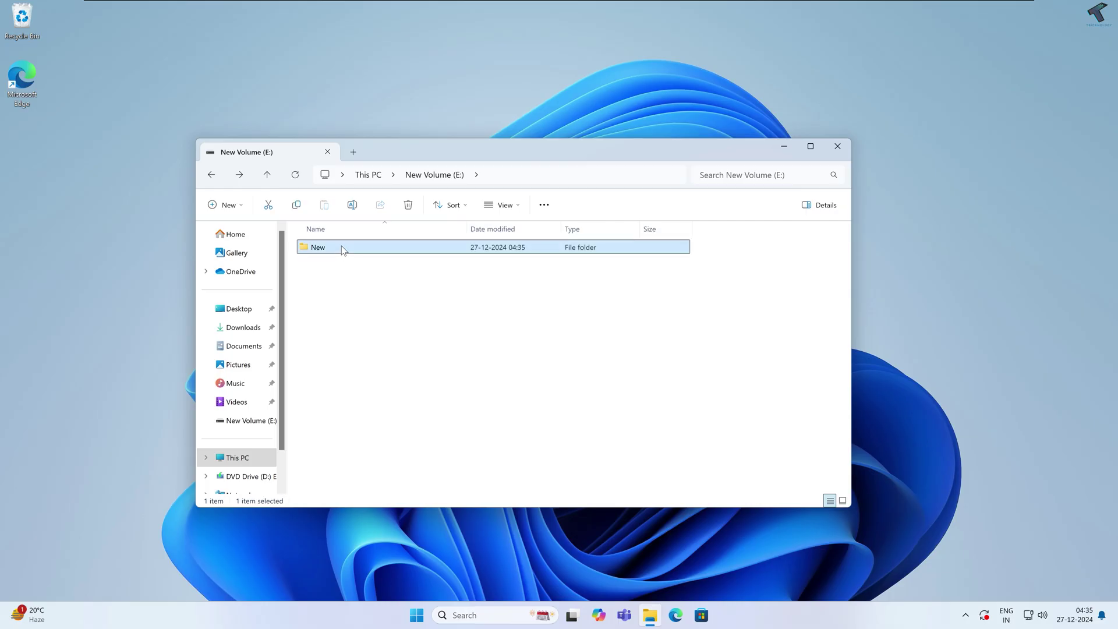
double_click(341, 247)
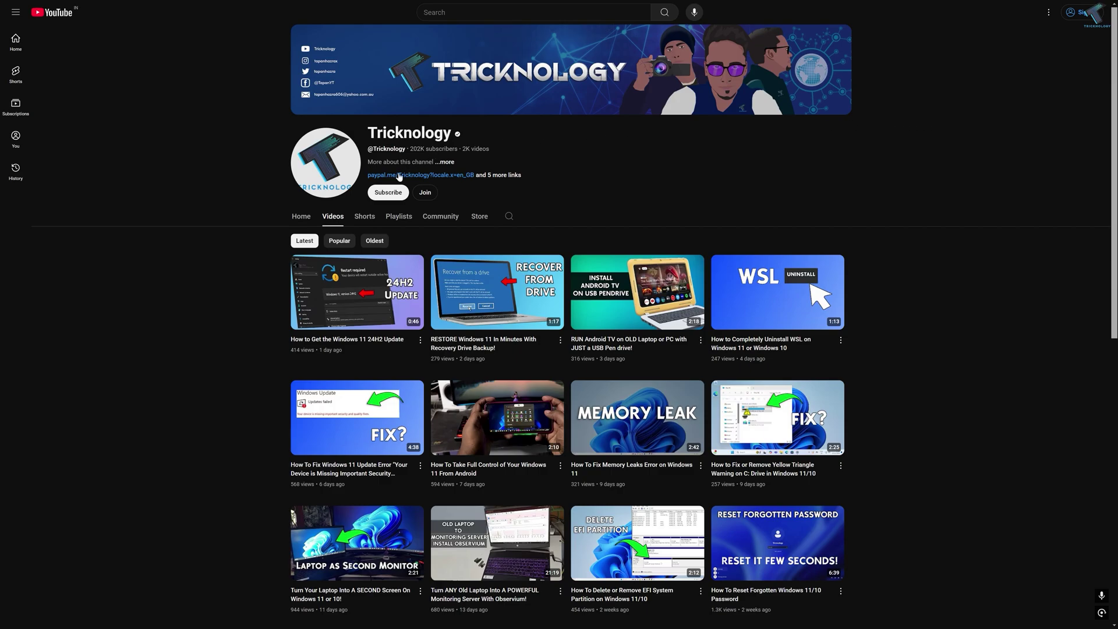
scroll(400, 179, down, 2)
scroll(400, 180, down, 1)
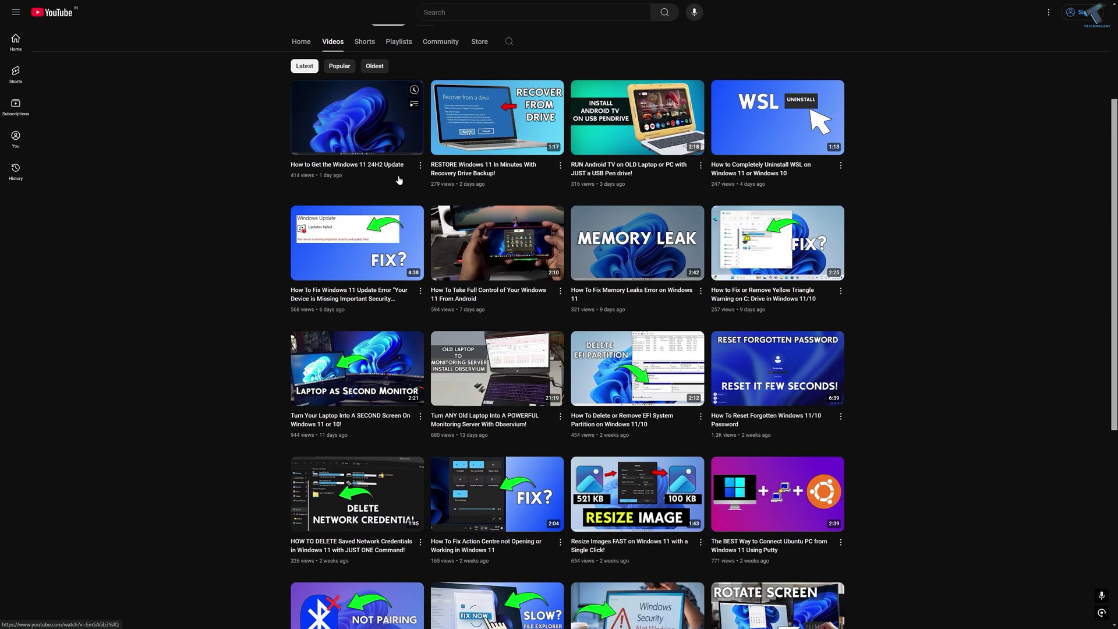
scroll(395, 250, down, 2)
scroll(256, 171, down, 2)
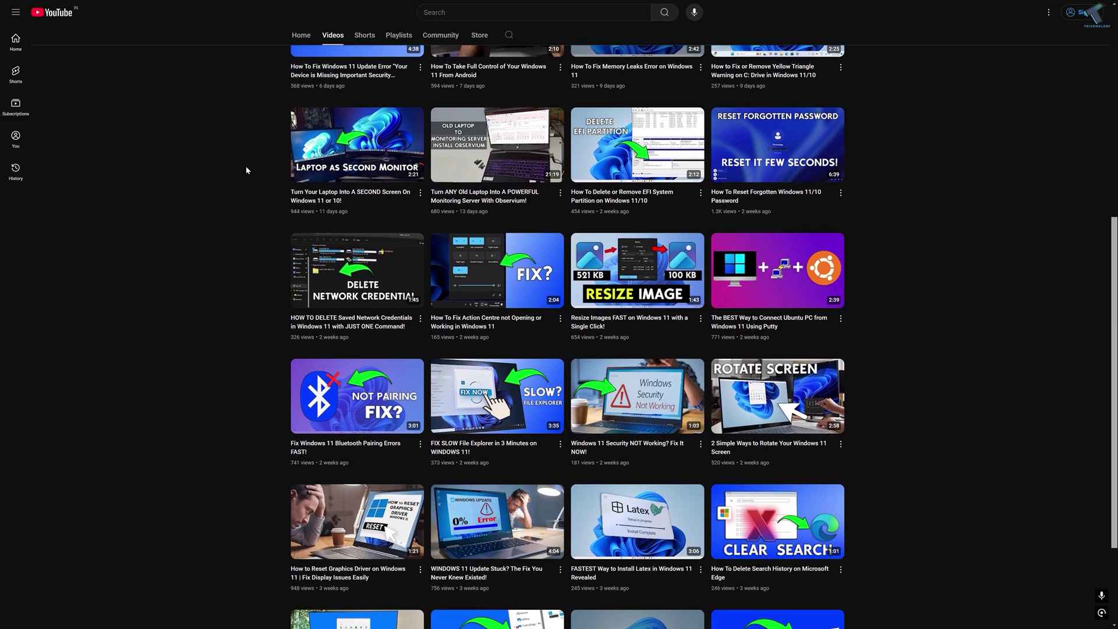
scroll(246, 170, down, 2)
scroll(246, 170, down, 1)
scroll(246, 170, down, 2)
scroll(247, 170, down, 2)
scroll(246, 170, down, 1)
scroll(247, 170, down, 3)
scroll(246, 170, down, 2)
scroll(246, 170, down, 1)
scroll(246, 170, down, 3)
scroll(246, 170, down, 1)
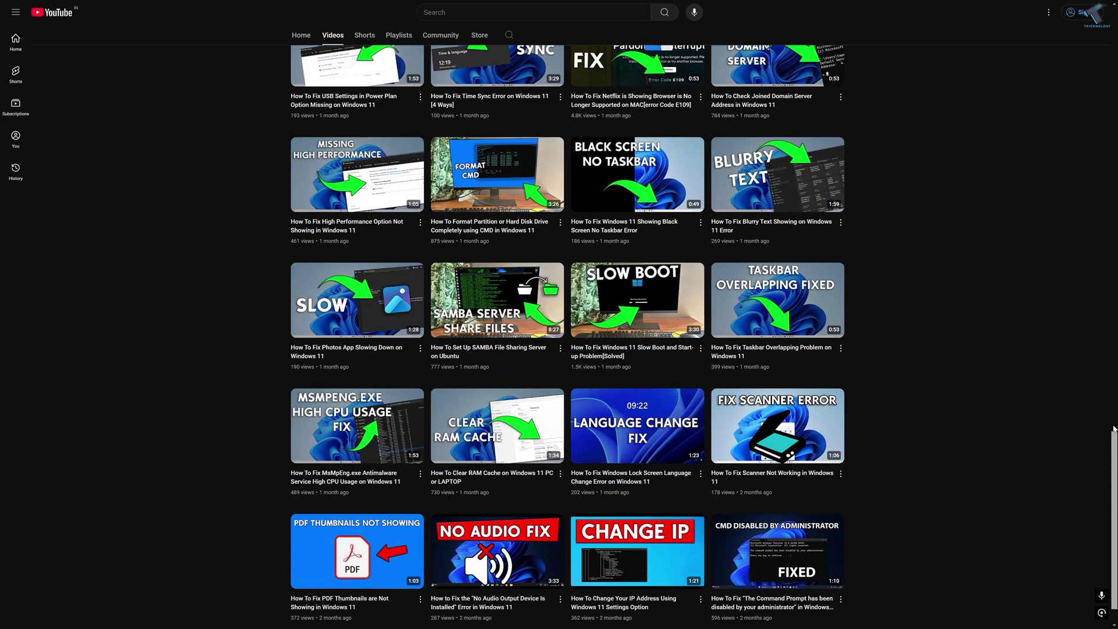
key(Home)
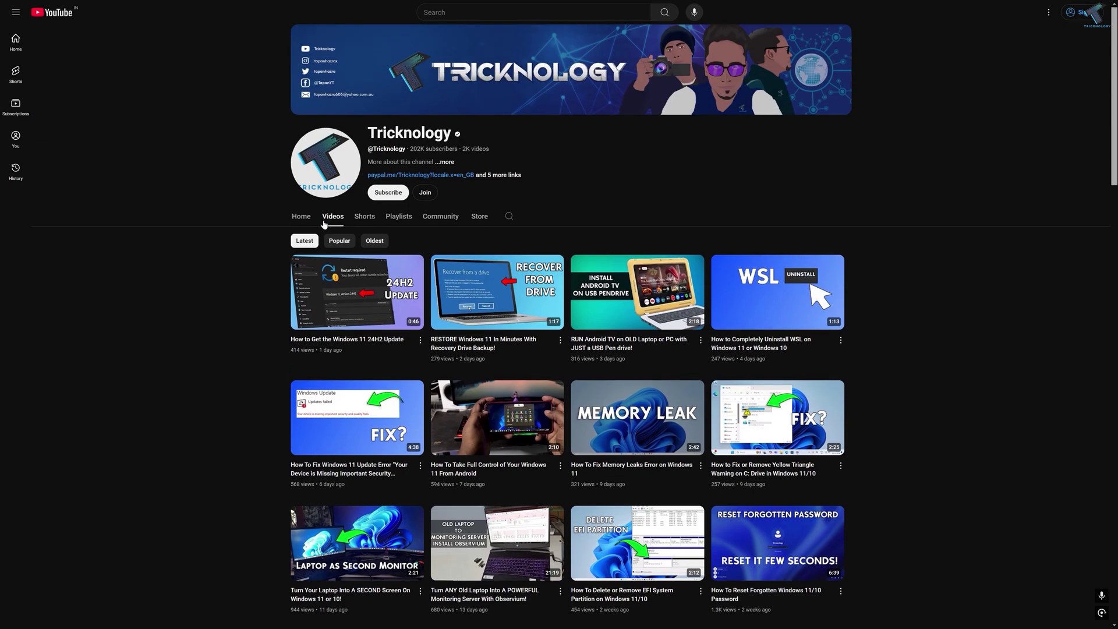